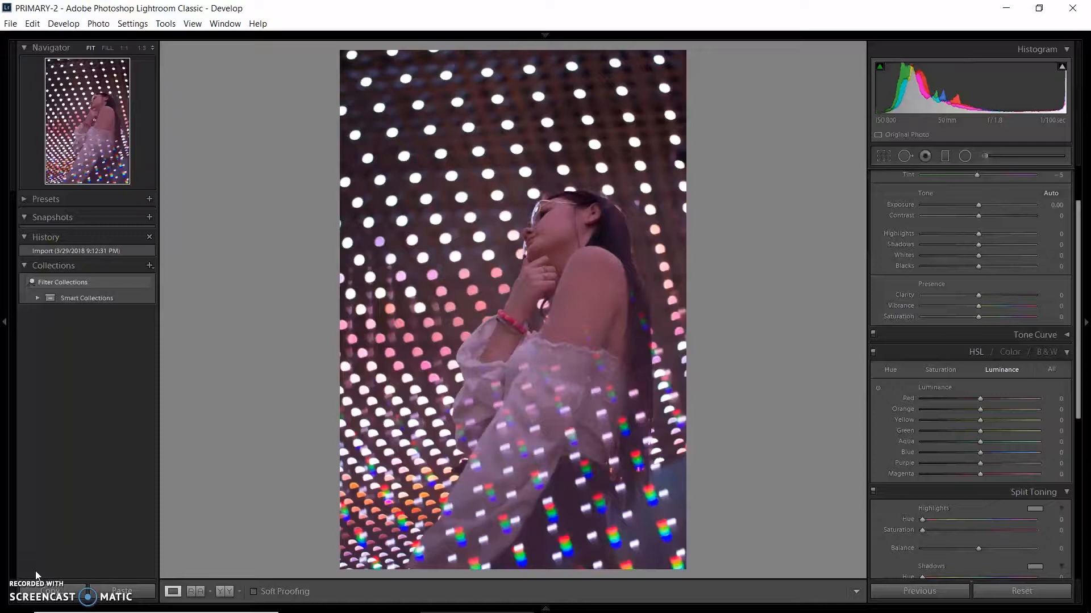
Set the basic tone to exposure +0.26, highlights +45, shadows +3, whites +16 and blacks −19.
left_click_drag(978, 205, 981, 205)
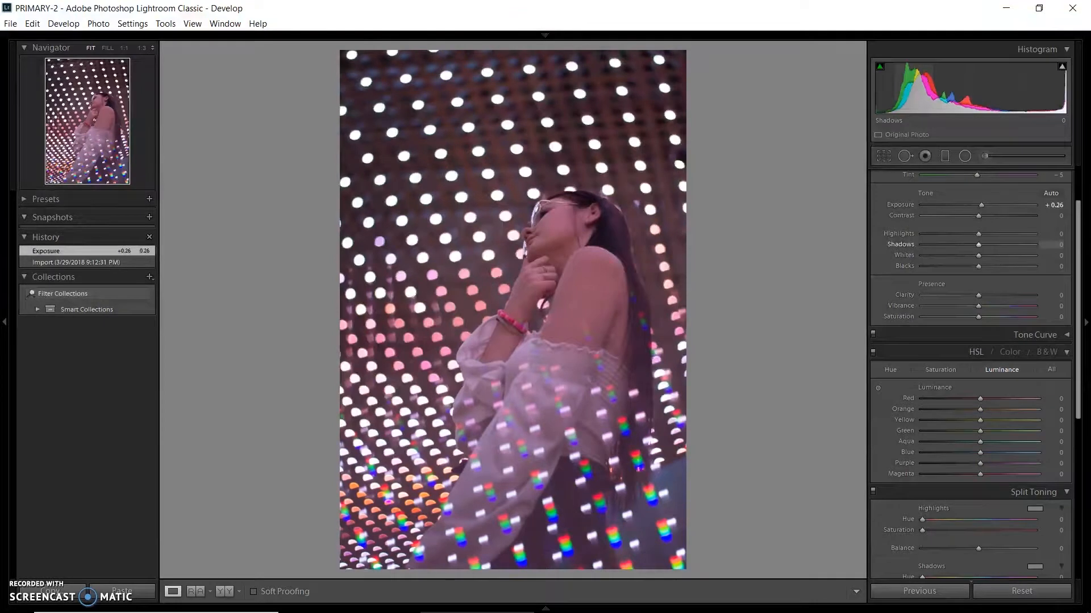
left_click_drag(979, 244, 980, 244)
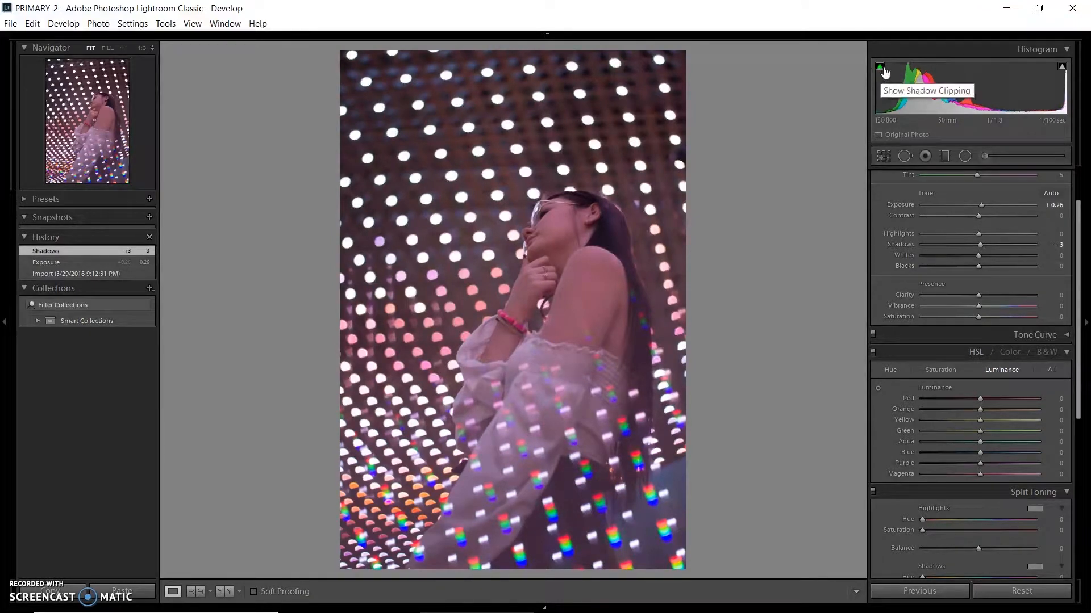
left_click_drag(888, 87, 879, 87)
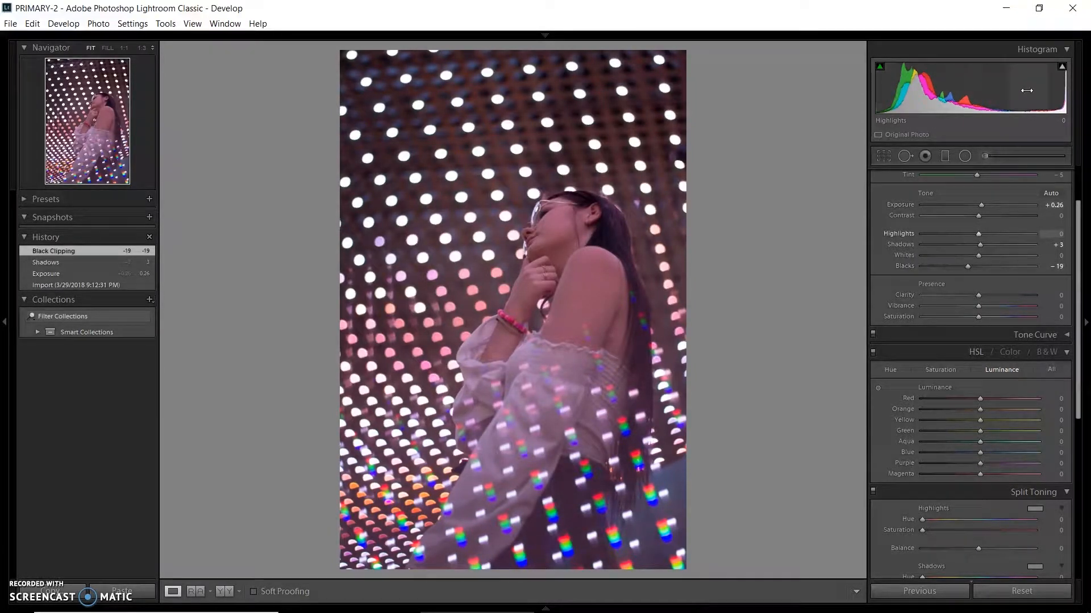
left_click_drag(1029, 87, 1045, 87)
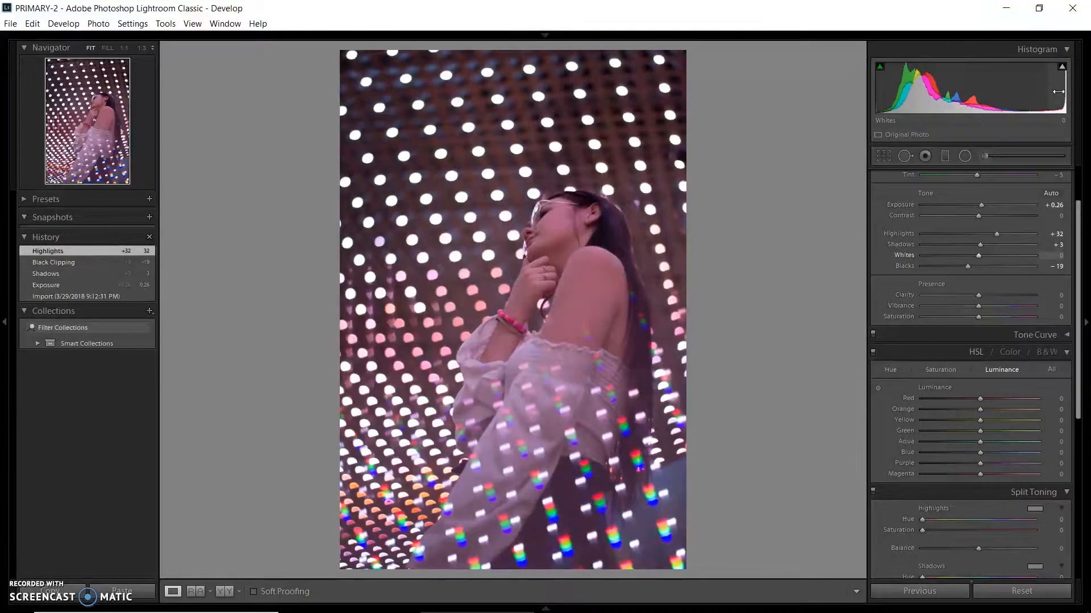
left_click_drag(1057, 92, 1067, 91)
left_click_drag(1068, 92, 1036, 91)
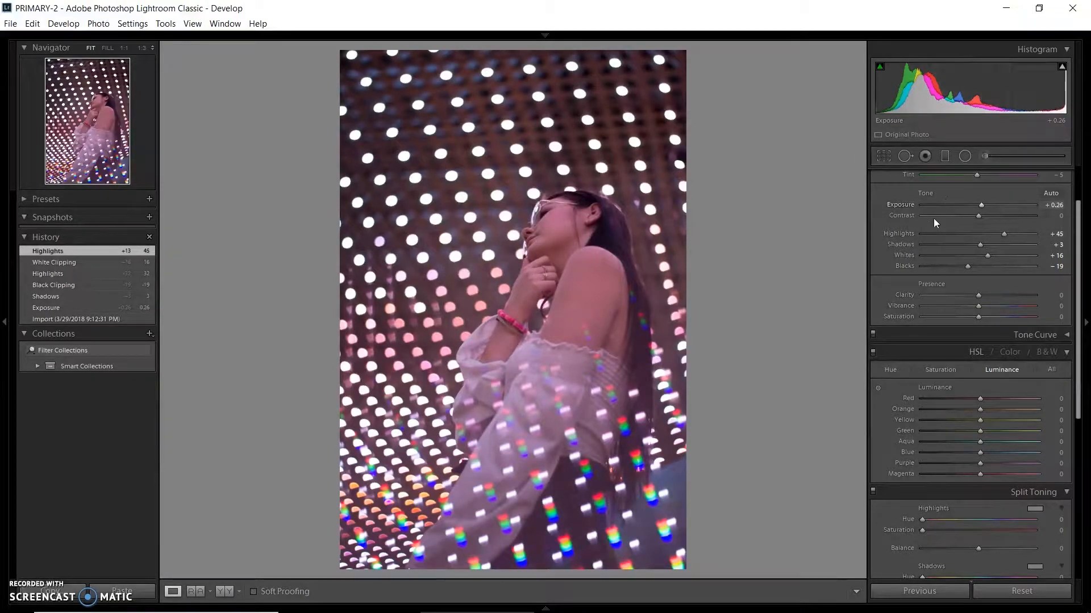
Change the camera calibration profile to Camera Portrait.
scroll(878, 271, "down", 5)
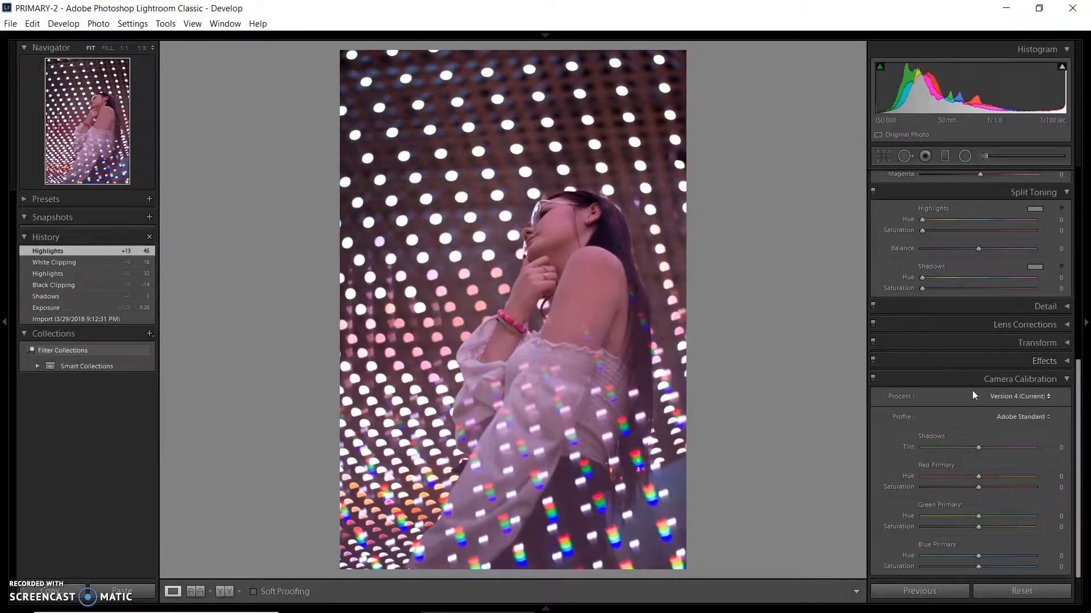
left_click(1024, 418)
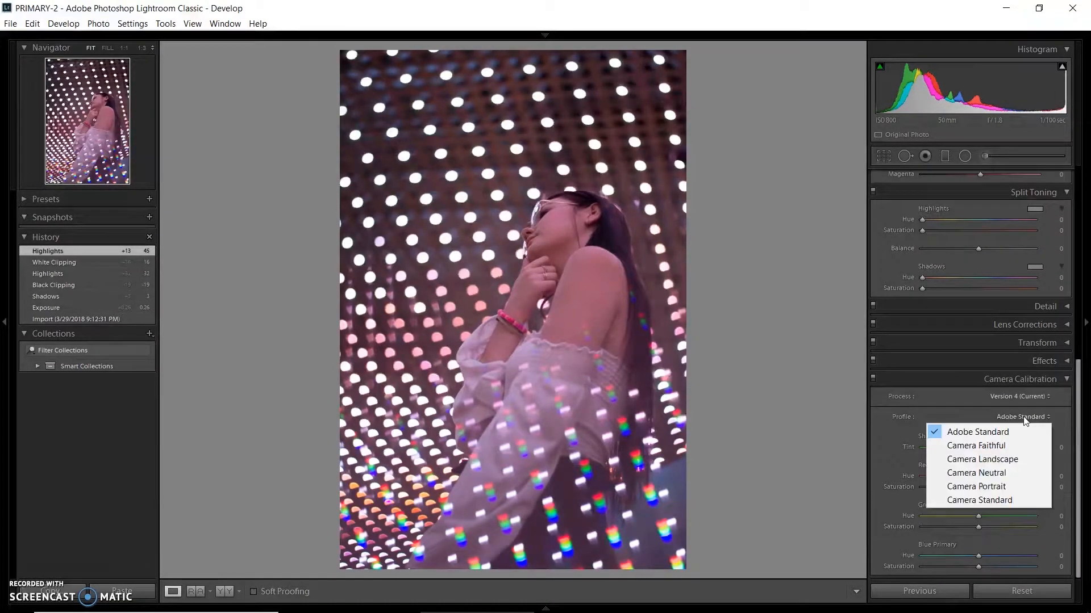
left_click(996, 488)
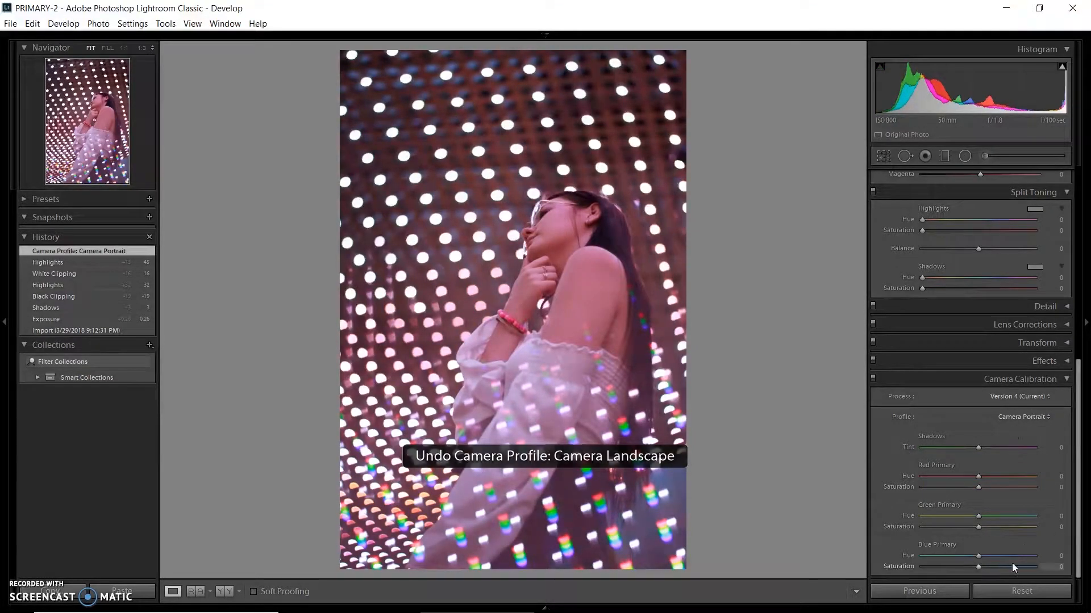
Calibrate the Blue Primary to hue −16 and saturation −18, and the Green Primary to hue +2 and saturation −8.
mouse_move(973, 556)
left_mouse_down()
mouse_move(985, 554)
mouse_move(945, 554)
mouse_move(1016, 551)
mouse_move(927, 548)
mouse_move(969, 552)
left_mouse_up()
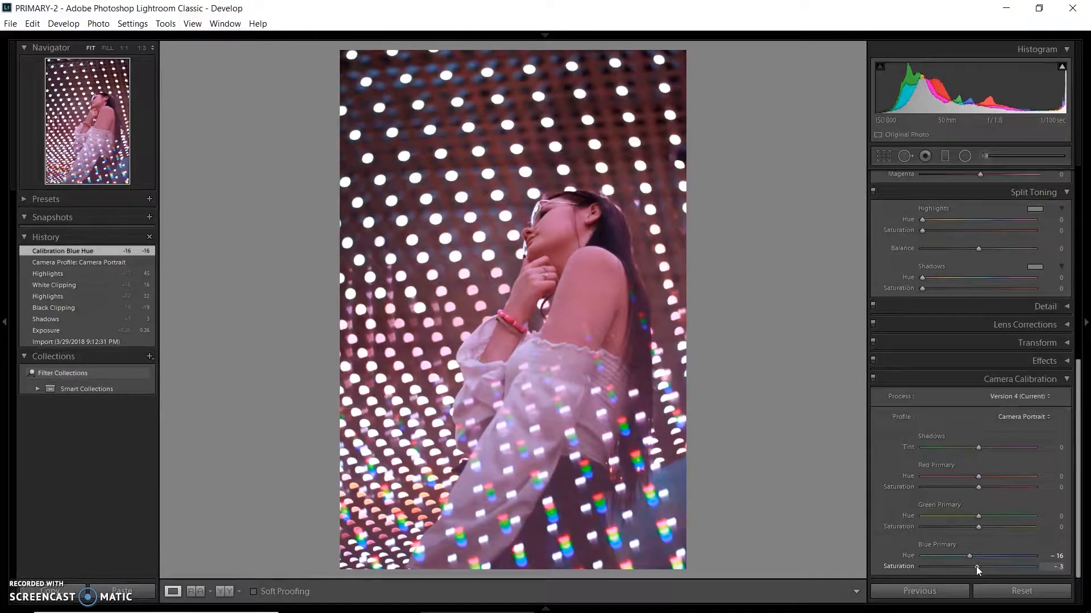
left_click_drag(976, 567, 975, 567)
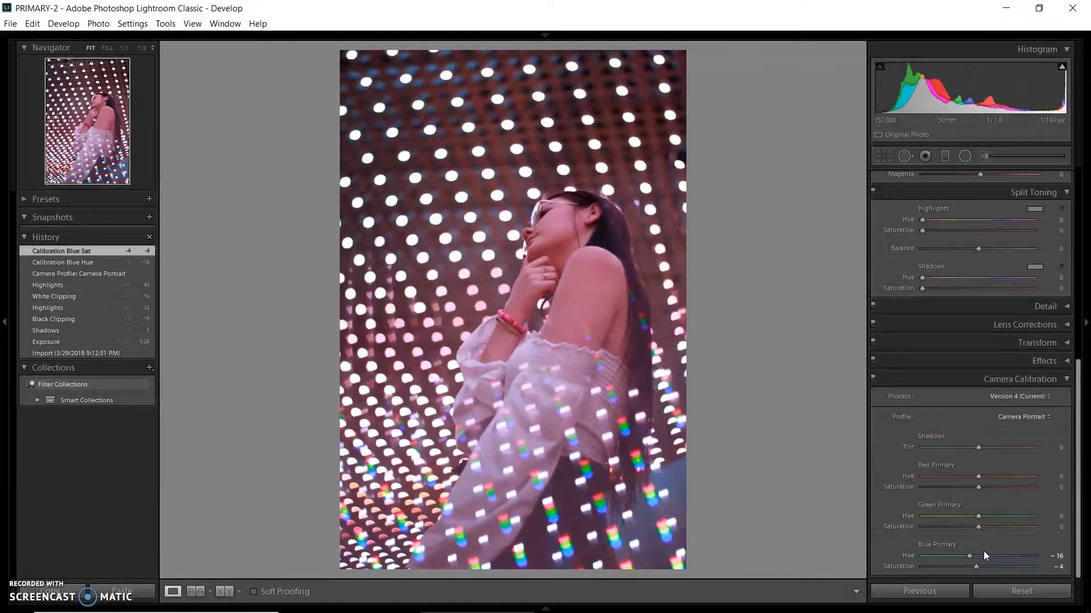
mouse_move(977, 566)
left_mouse_down()
mouse_move(961, 566)
mouse_move(1004, 565)
mouse_move(915, 571)
mouse_move(969, 571)
left_mouse_up()
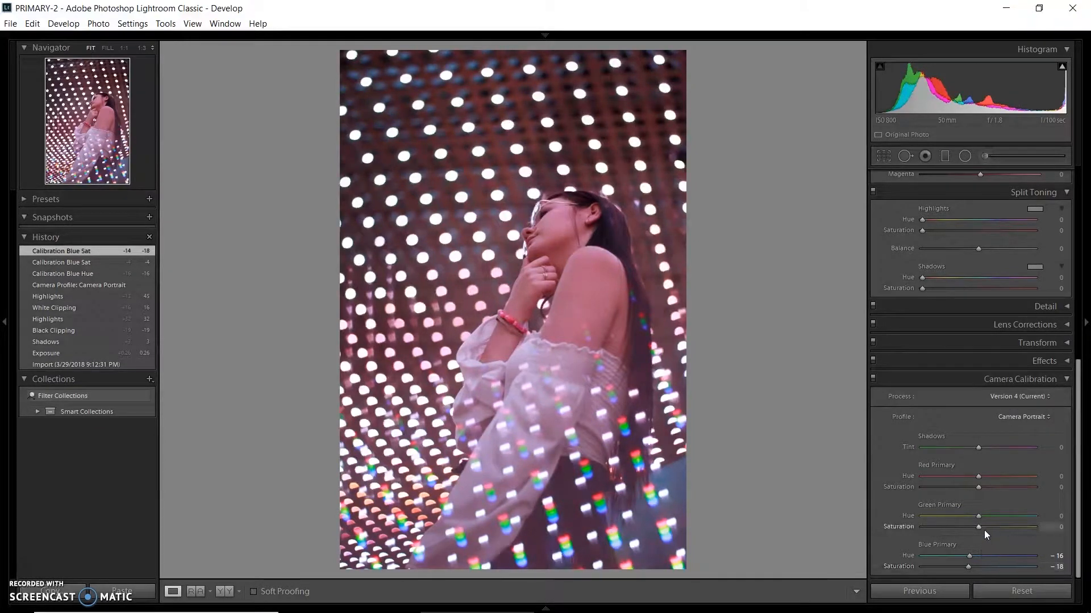
mouse_move(967, 519)
left_mouse_down()
mouse_move(1032, 506)
mouse_move(928, 505)
mouse_move(1031, 499)
mouse_move(915, 506)
mouse_move(1003, 507)
mouse_move(969, 511)
mouse_move(990, 504)
mouse_move(980, 511)
left_mouse_up()
left_click_drag(978, 527, 974, 527)
Calibrate the Red Primary to hue +25 and saturation −14 with shadows tint +2, and compare the photo with calibration off and on.
mouse_move(978, 476)
left_mouse_down()
mouse_move(1000, 475)
mouse_move(988, 479)
left_mouse_up()
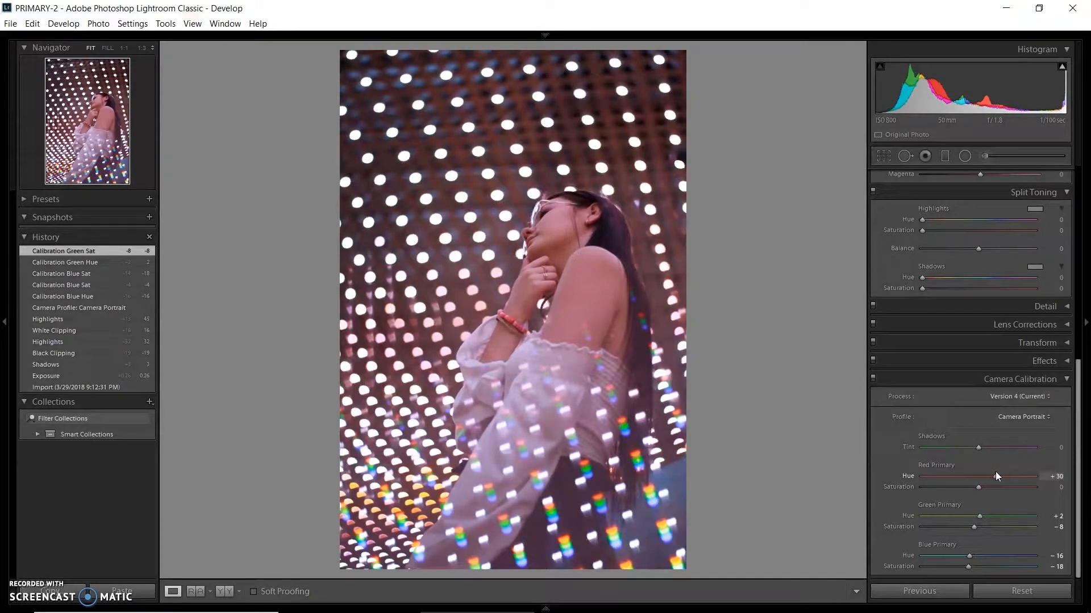
left_click_drag(993, 476, 971, 486)
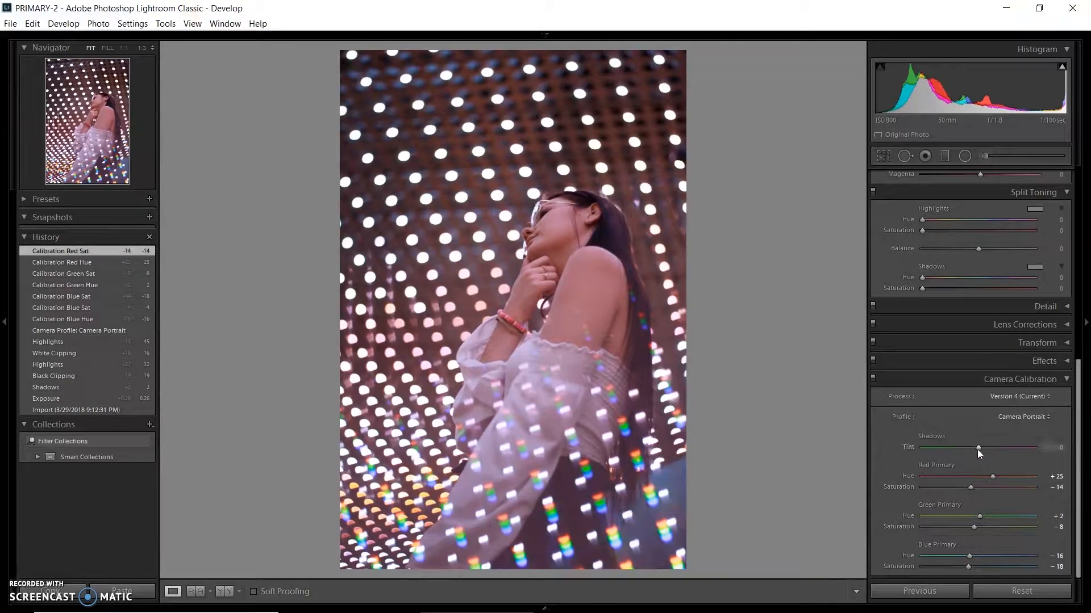
left_click_drag(977, 448, 978, 445)
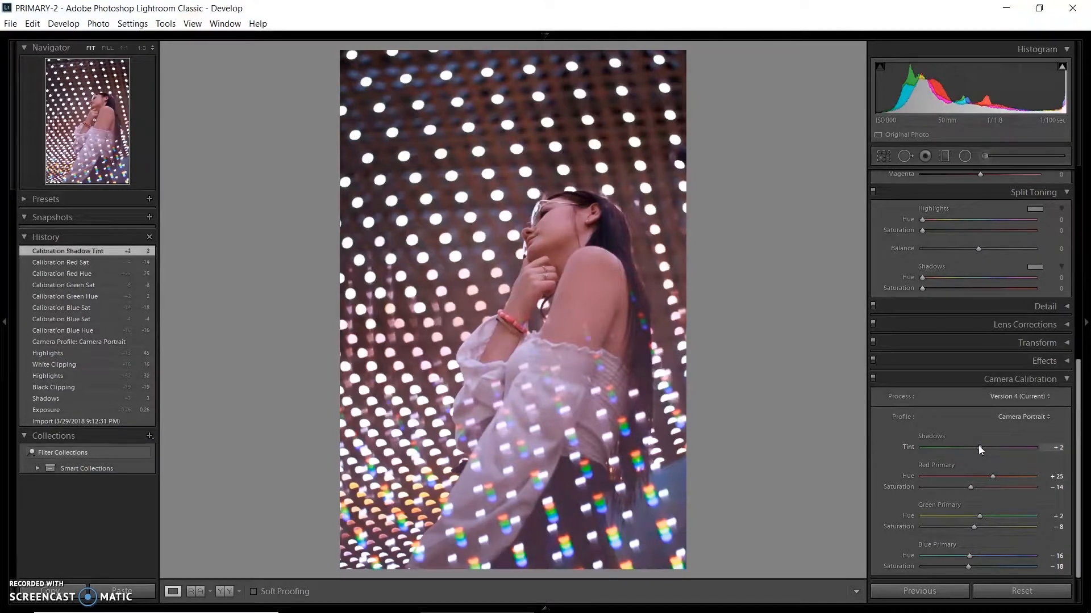
left_click(873, 378)
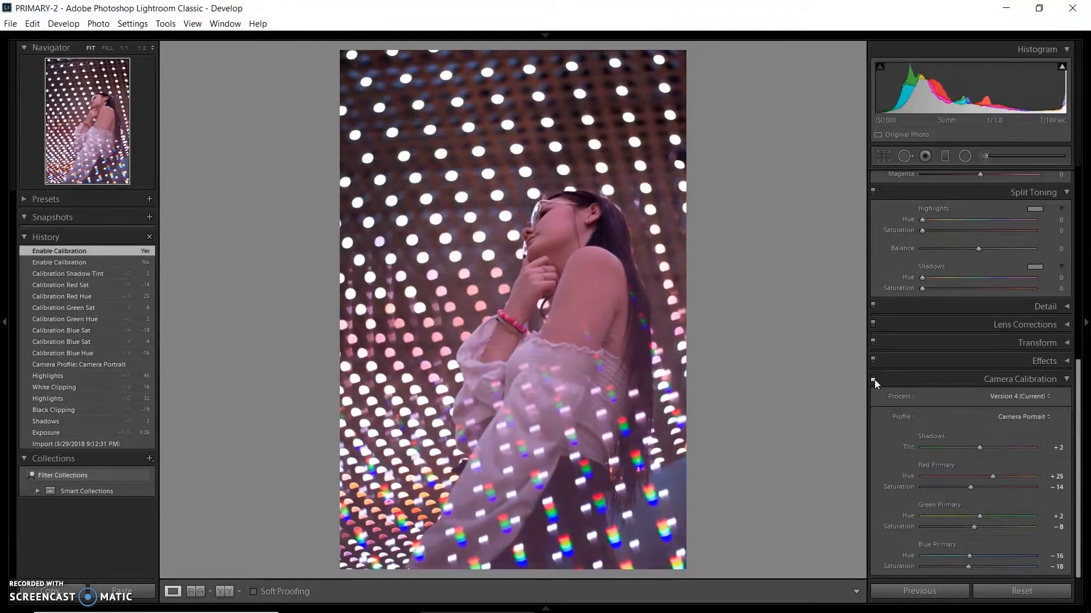
left_click(873, 378)
Raise exposure to +0.38, contrast to +12 and clarity to +9.
left_click_drag(965, 85, 980, 80)
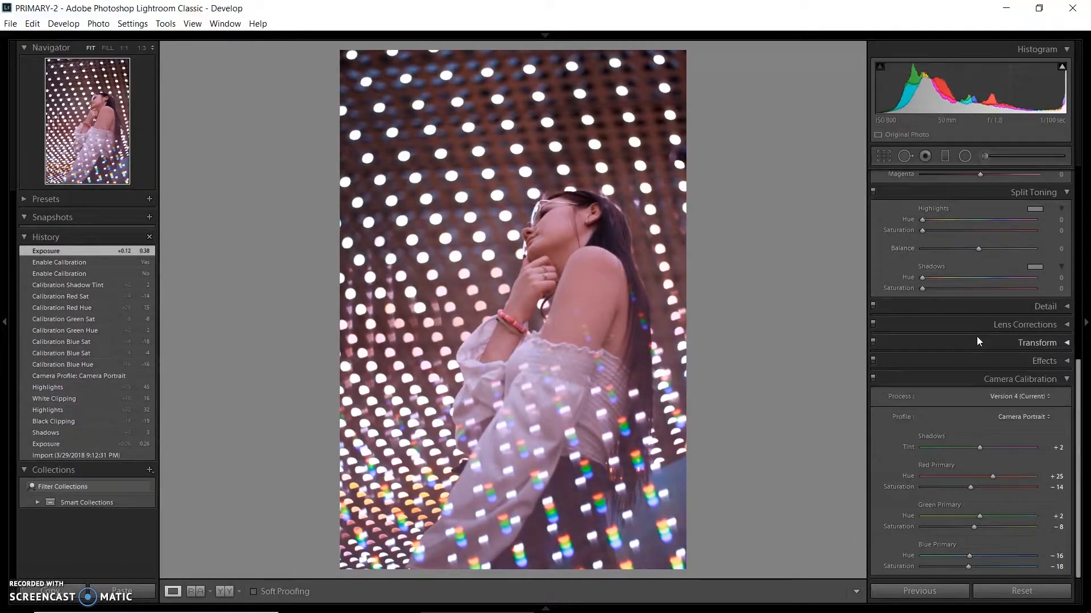
scroll(960, 309, "up", 4)
scroll(890, 226, "up", 8)
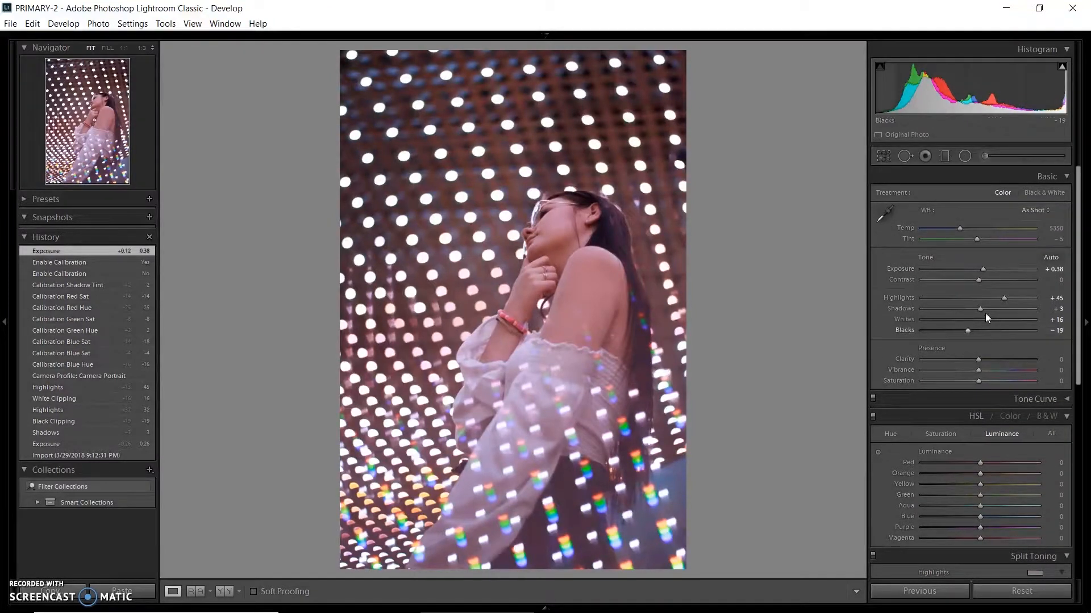
left_click_drag(980, 281, 986, 279)
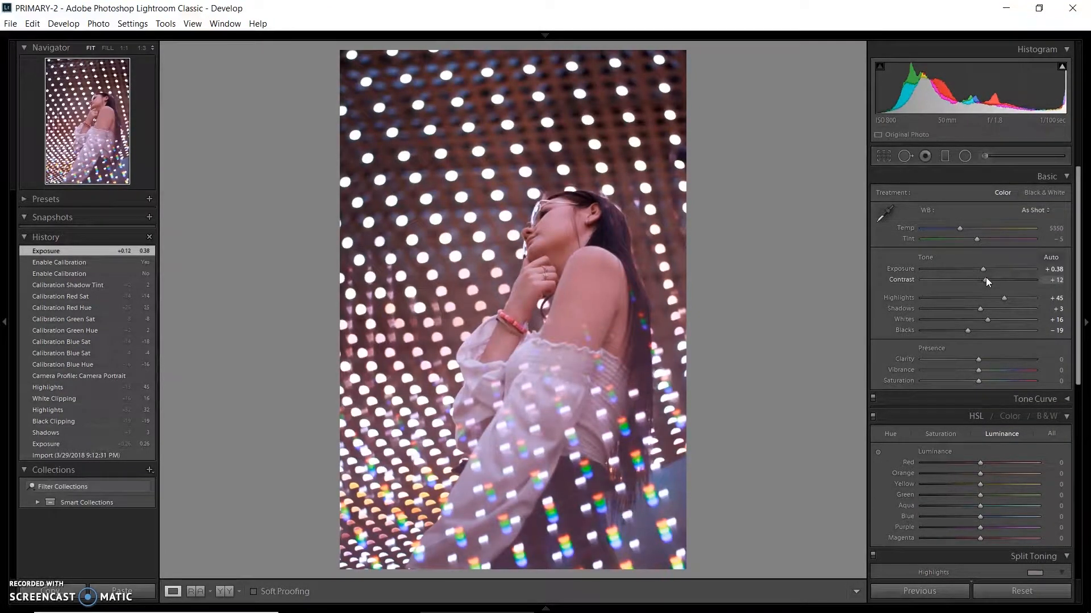
left_click_drag(977, 359, 983, 359)
Add midtone and highlight points on the RGB tone curve, and pull a shadow point down to 25.5 / 22.4 %.
left_click(946, 400)
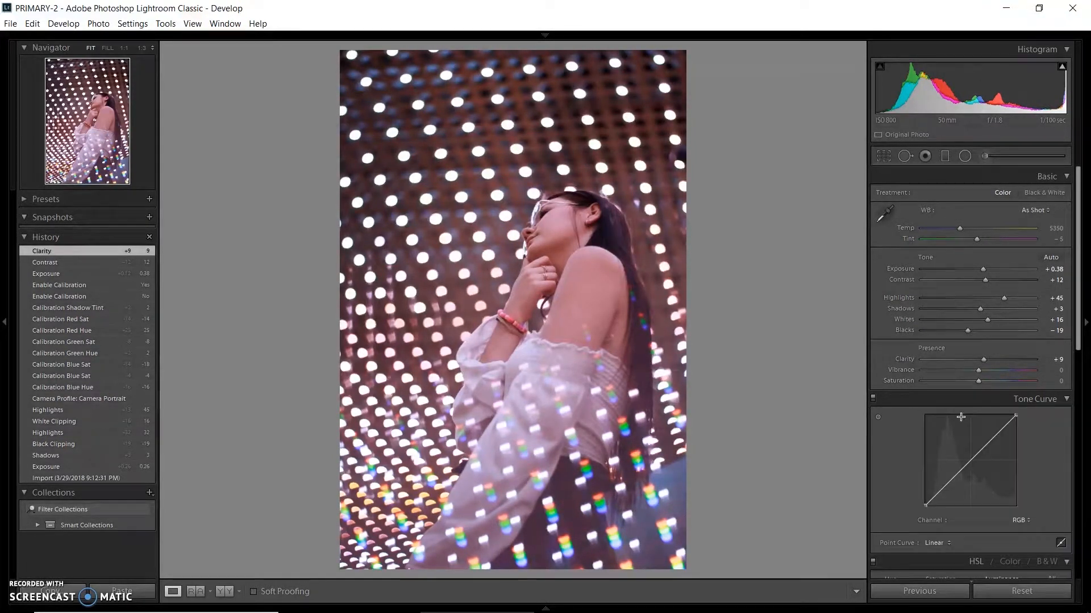
left_click(970, 461)
left_click_drag(970, 460, 994, 439)
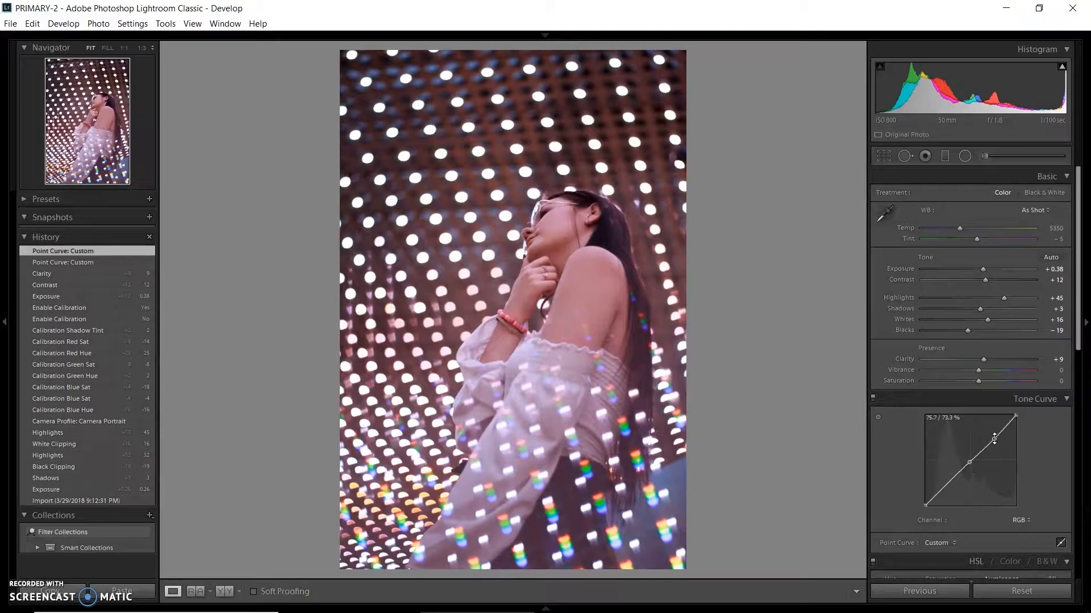
key("ctrl+z")
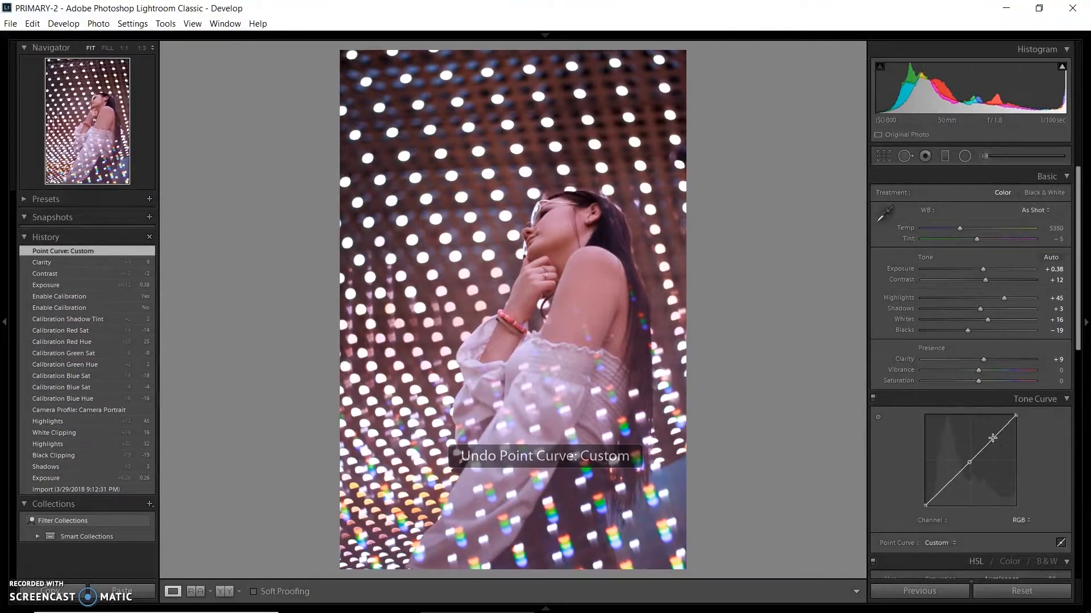
left_click(993, 438)
left_click_drag(947, 483, 947, 486)
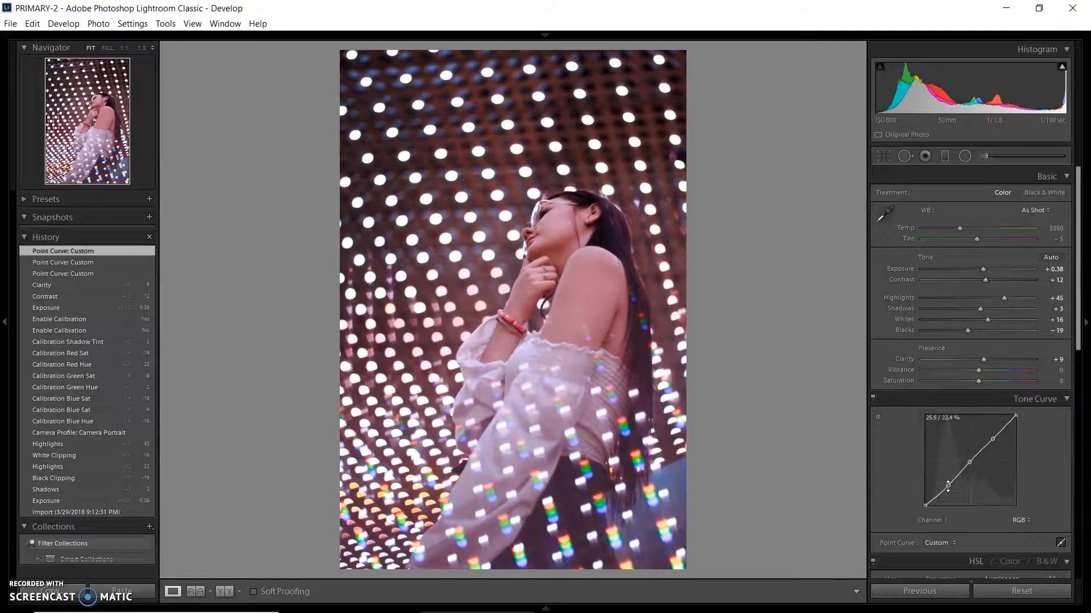
Fade the RGB tone curve by lifting its black point and lowering its white point, fine-tuning the midtone and highlight points.
mouse_move(926, 505)
left_mouse_down()
mouse_move(916, 515)
mouse_move(914, 500)
left_mouse_up()
left_click_drag(969, 463, 971, 463)
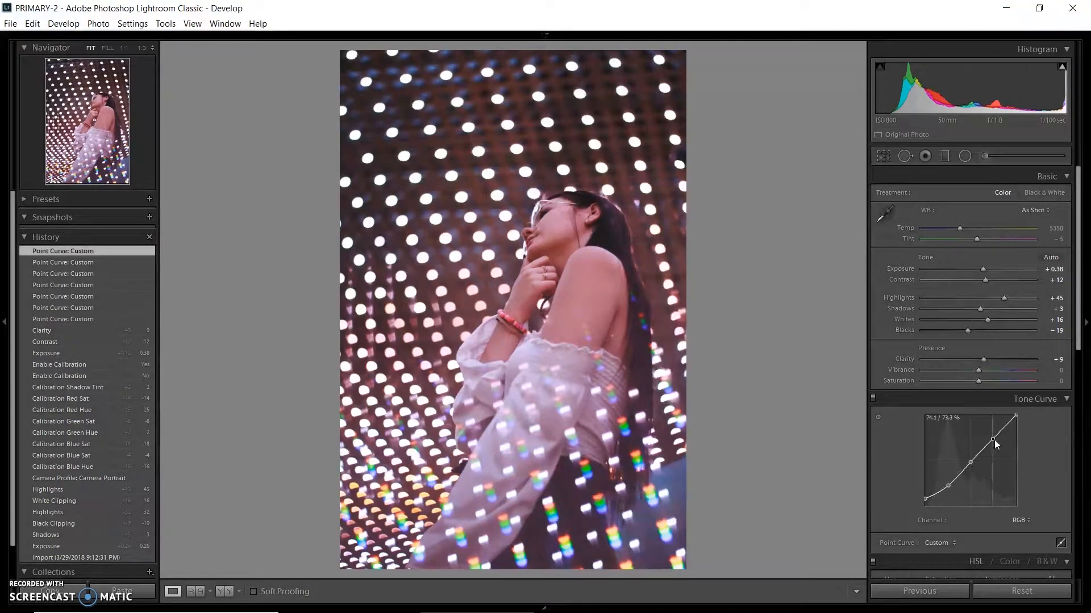
left_click_drag(994, 440, 1066, 421)
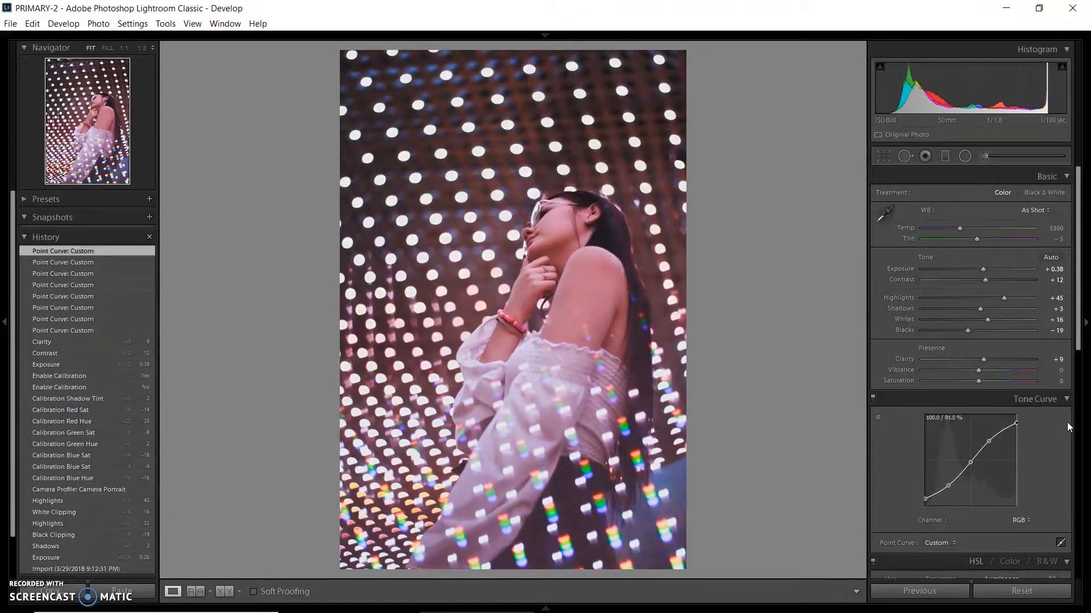
Compare the photo with the tone curve disabled and enabled.
left_click(873, 397)
left_click(872, 397)
left_click(872, 397)
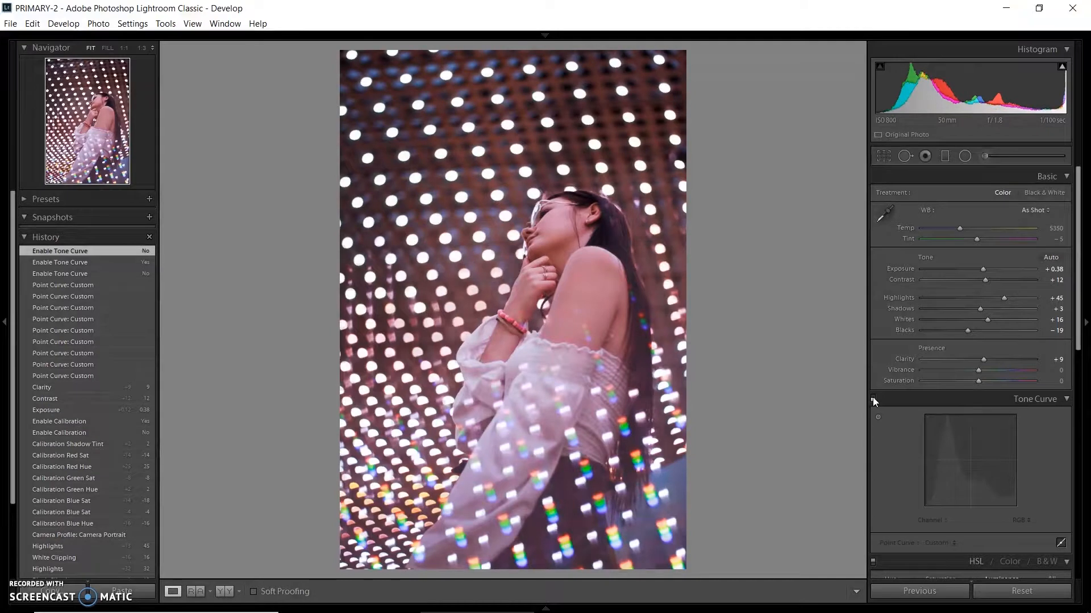
left_click(873, 397)
Compare the before and after versions of the photo.
key("backslash")
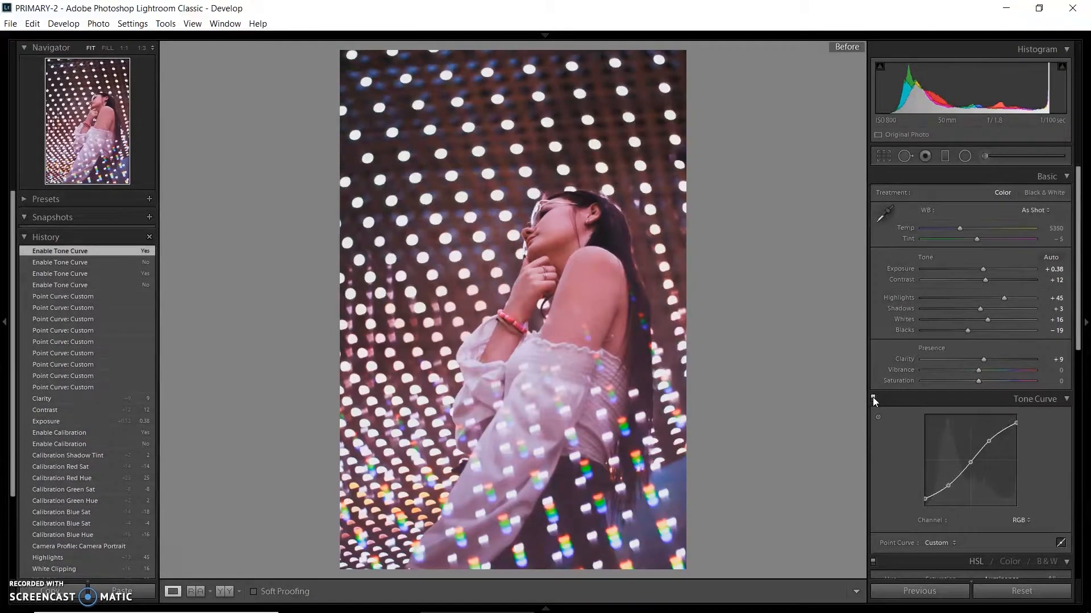
key("backslash")
key("backslash")
key("backslash")
key("backslash")
key("backslash")
Refine the basic tone to contrast +10, exposure +0.34 and shadows +9.
left_click(1056, 281)
type("10")
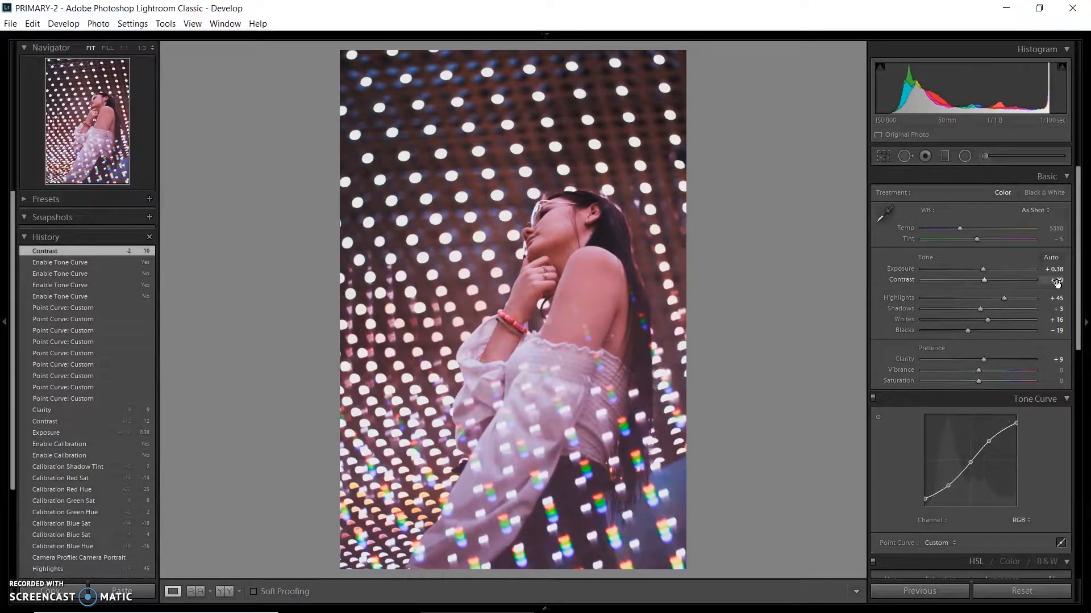
mouse_move(975, 86)
left_mouse_down()
mouse_move(927, 77)
mouse_move(968, 86)
left_mouse_up()
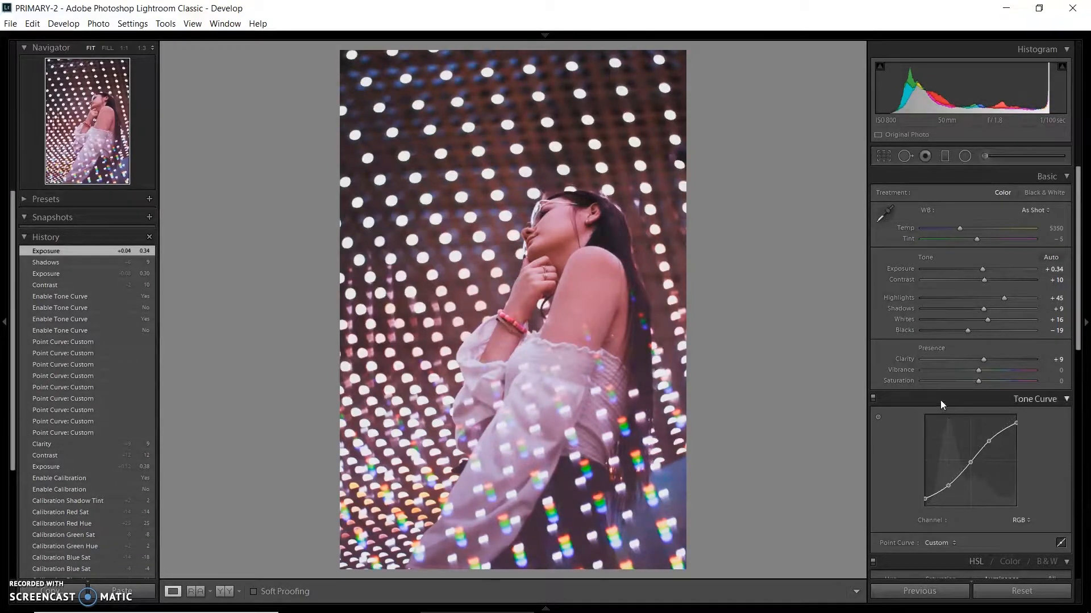
Shift the skin hues with a targeted adjustment on the woman's face to red +6 and orange +3.
left_click(939, 400)
left_click(893, 434)
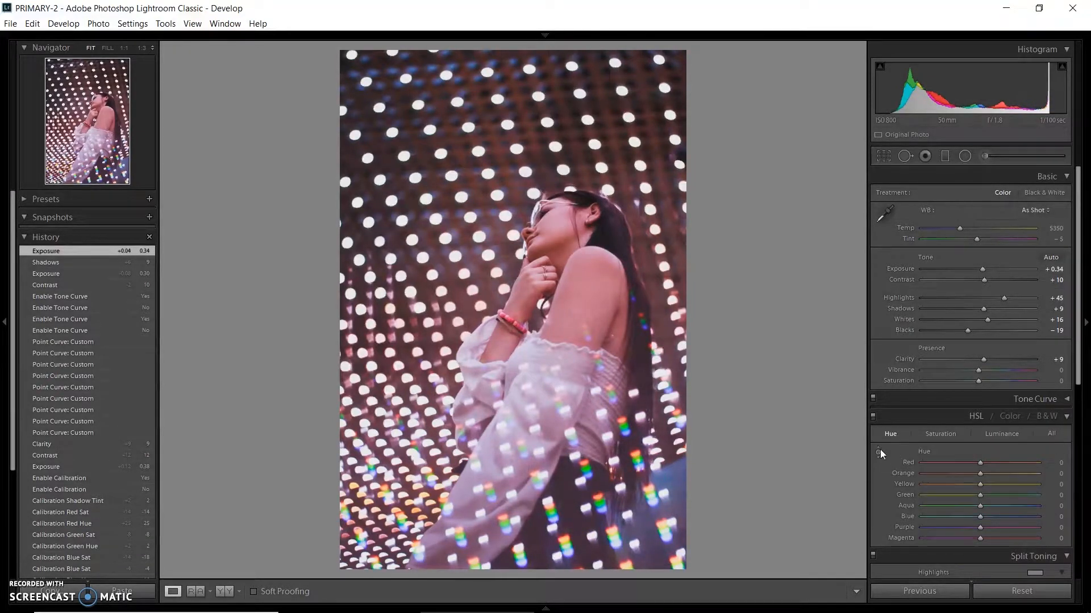
left_click(878, 452)
mouse_move(561, 245)
left_mouse_down()
mouse_move(561, 230)
mouse_move(558, 248)
left_mouse_up()
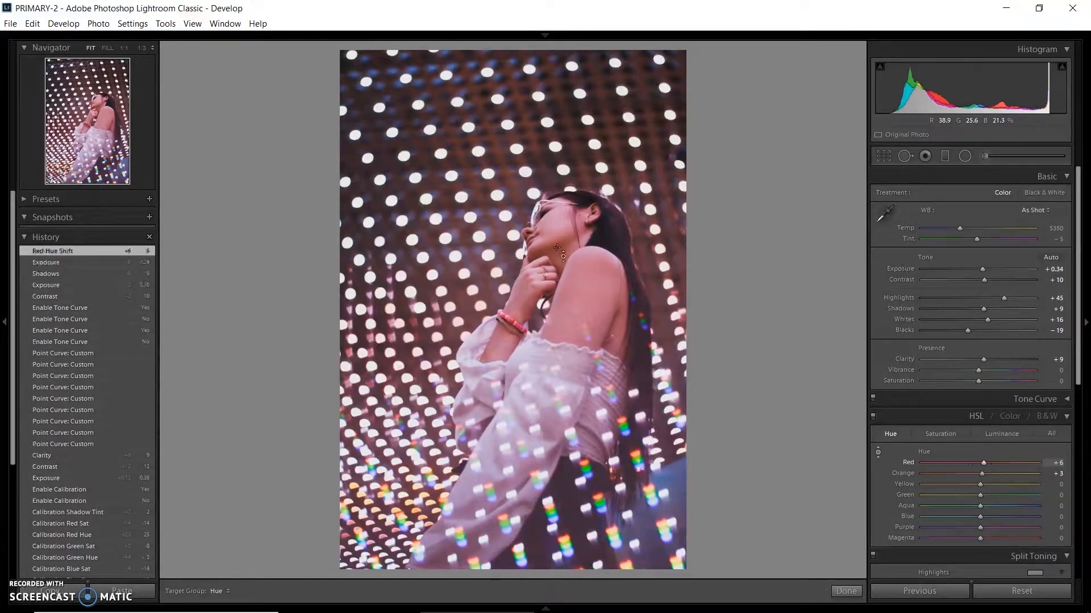
Set the hue shifts to yellow −9, green +16, aqua −1, blue +26, purple +50 and magenta +37, and compare the color adjustments off and on.
left_click_drag(980, 485, 1030, 493)
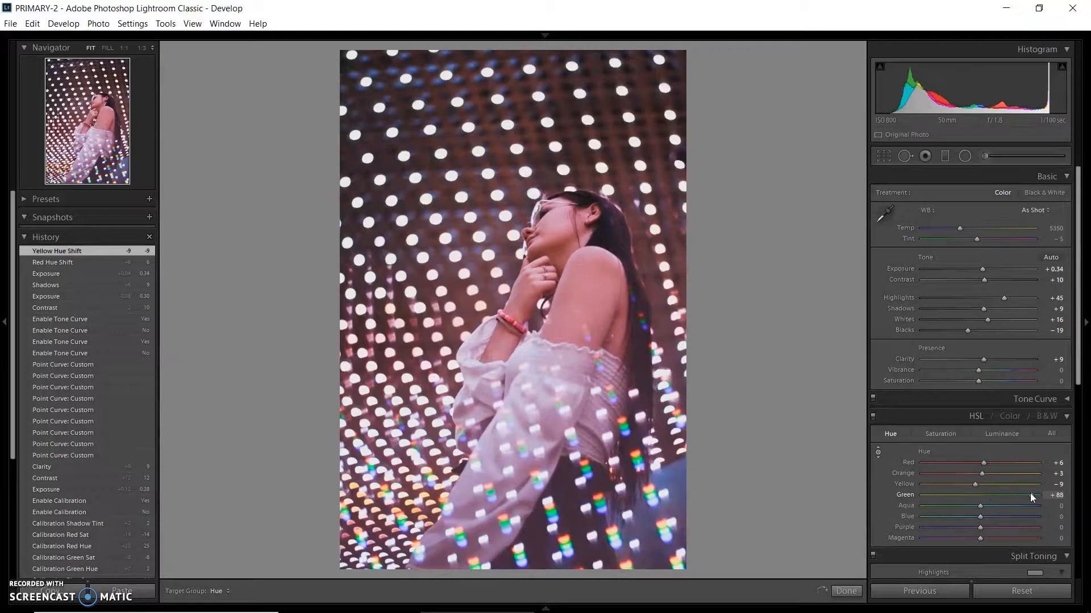
left_click_drag(934, 497, 1001, 556)
left_click_drag(983, 463, 985, 462)
key("ctrl+z")
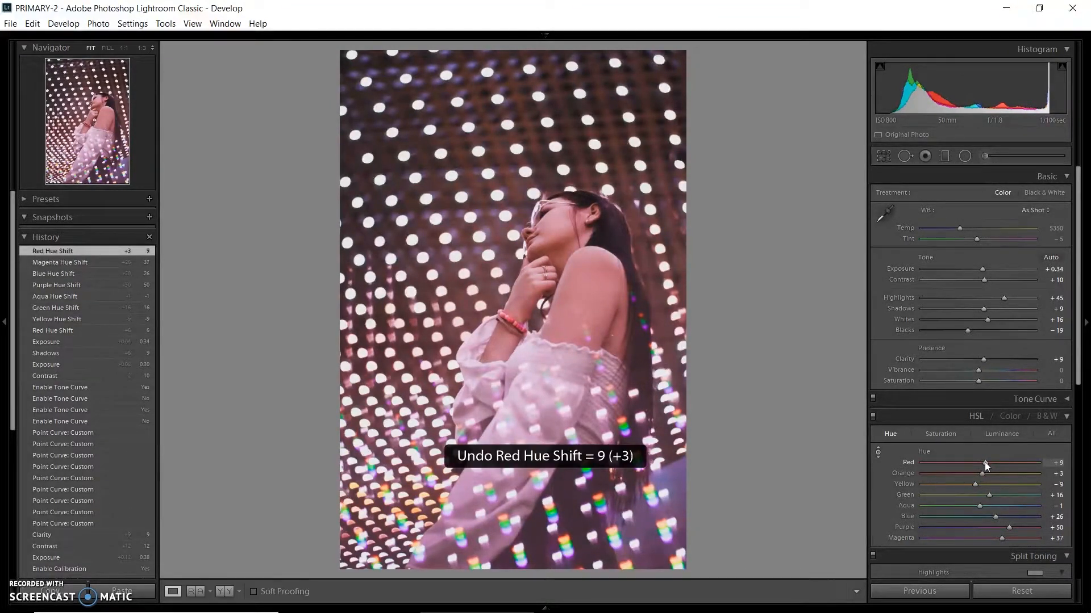
left_click(873, 416)
left_click(873, 417)
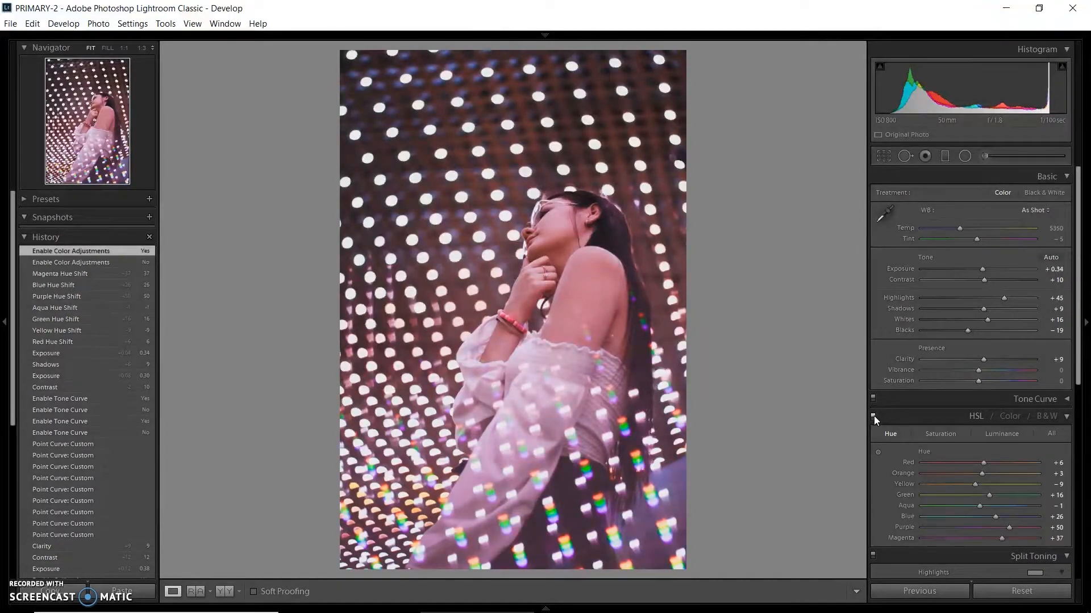
Adjust the HSL saturation to red −19 using the woman's face as target, plus orange −5 and magenta +1.
left_click(941, 434)
left_click(877, 452)
left_click_drag(559, 230, 559, 246)
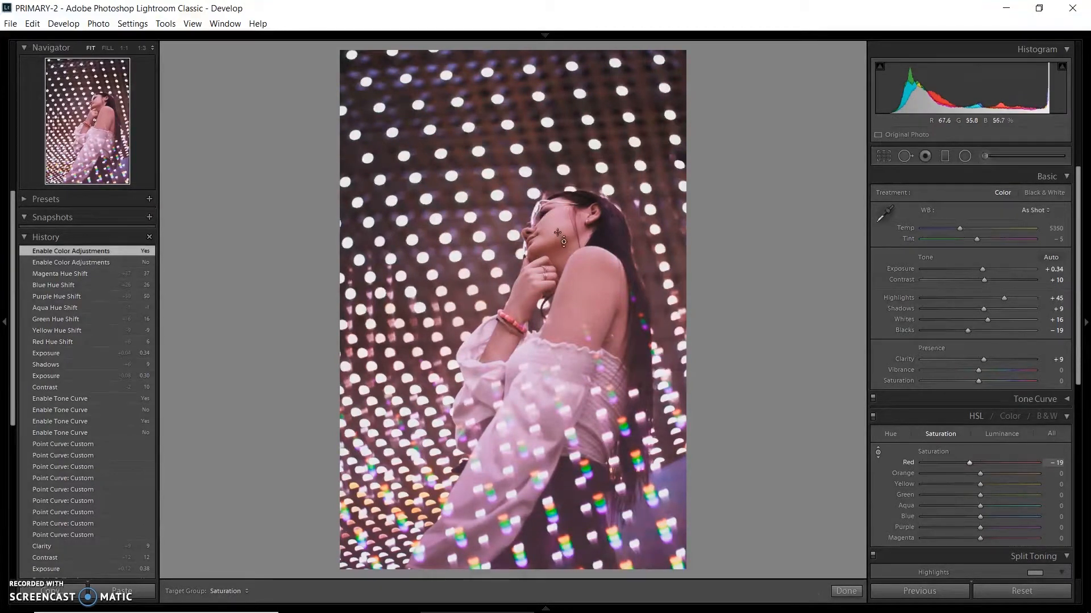
mouse_move(977, 474)
left_mouse_down()
mouse_move(966, 472)
mouse_move(998, 462)
mouse_move(976, 473)
left_mouse_up()
mouse_move(982, 540)
left_mouse_down()
mouse_move(972, 541)
mouse_move(994, 539)
mouse_move(981, 541)
left_mouse_up()
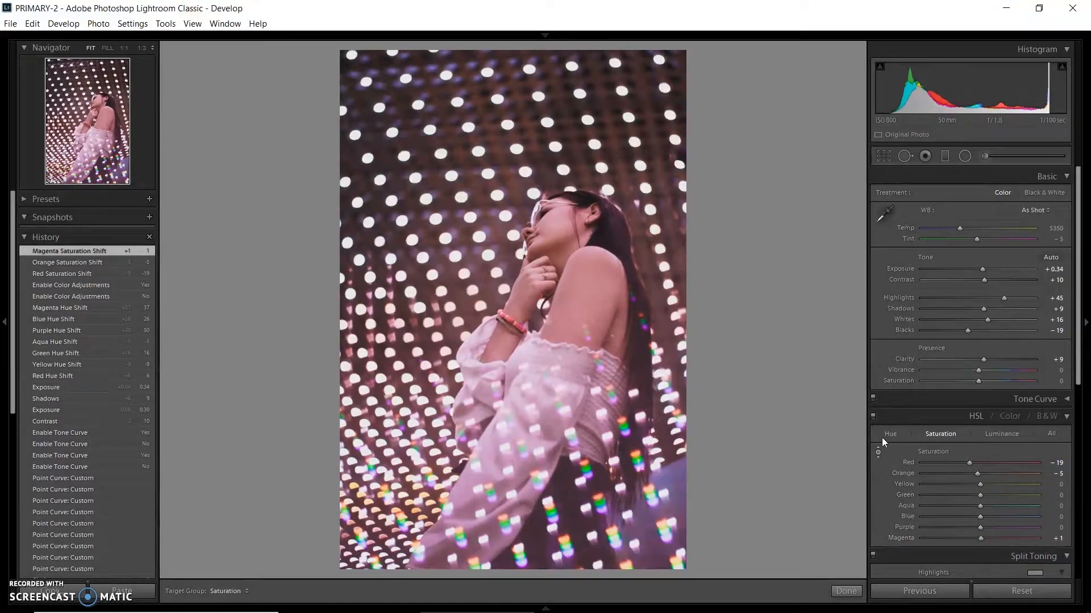
Adjust the HSL luminance to red +4, purple +1 and magenta +6 using the woman's skin as target.
left_click(1000, 436)
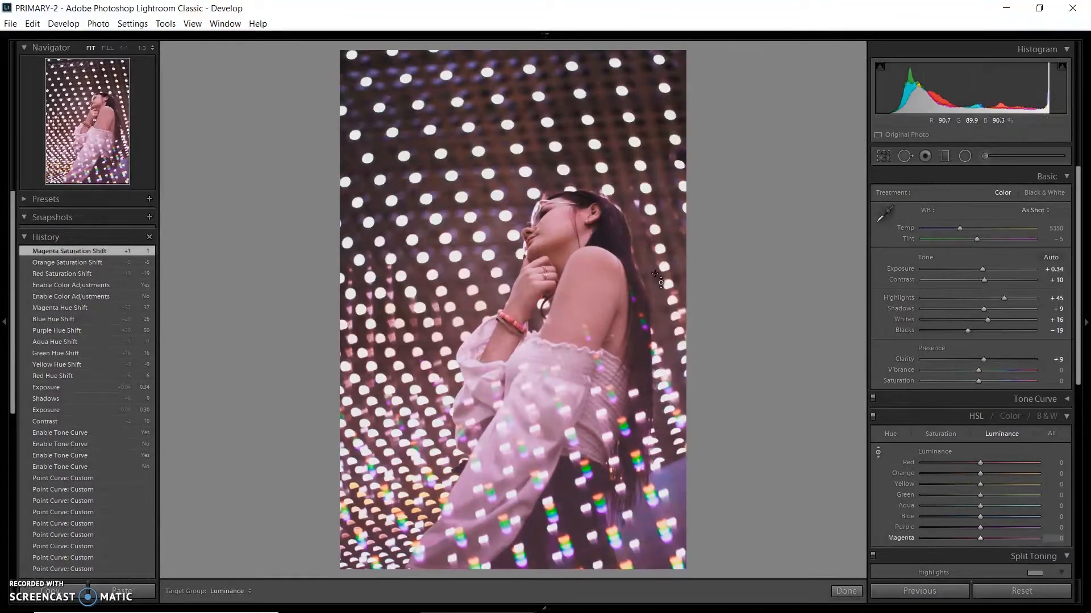
mouse_move(557, 232)
left_mouse_down()
mouse_move(557, 211)
mouse_move(557, 233)
left_mouse_up()
left_click_drag(589, 268, 589, 252)
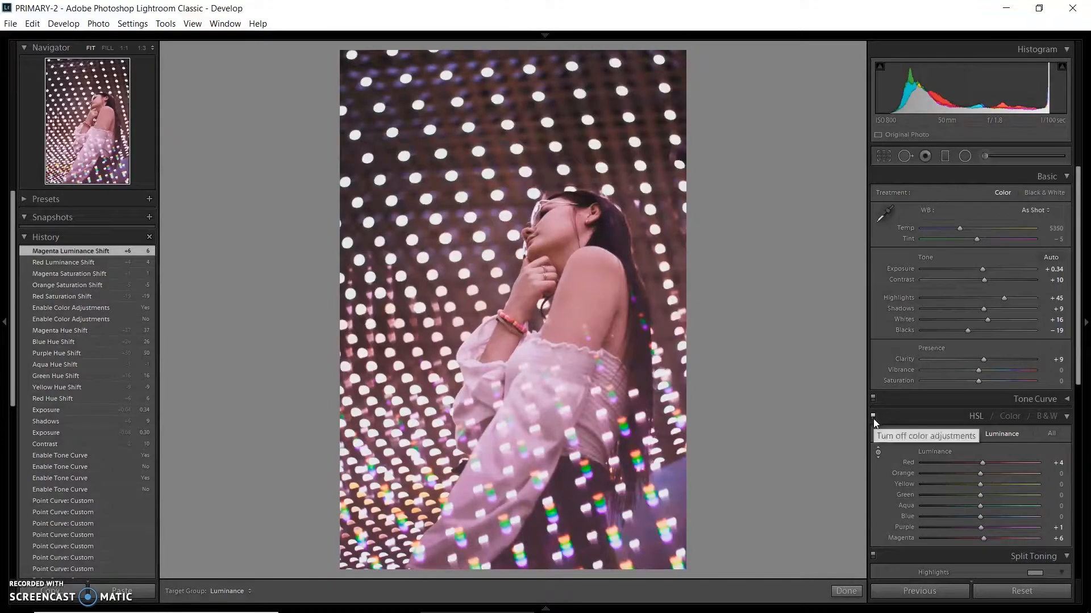
key("ctrl+z")
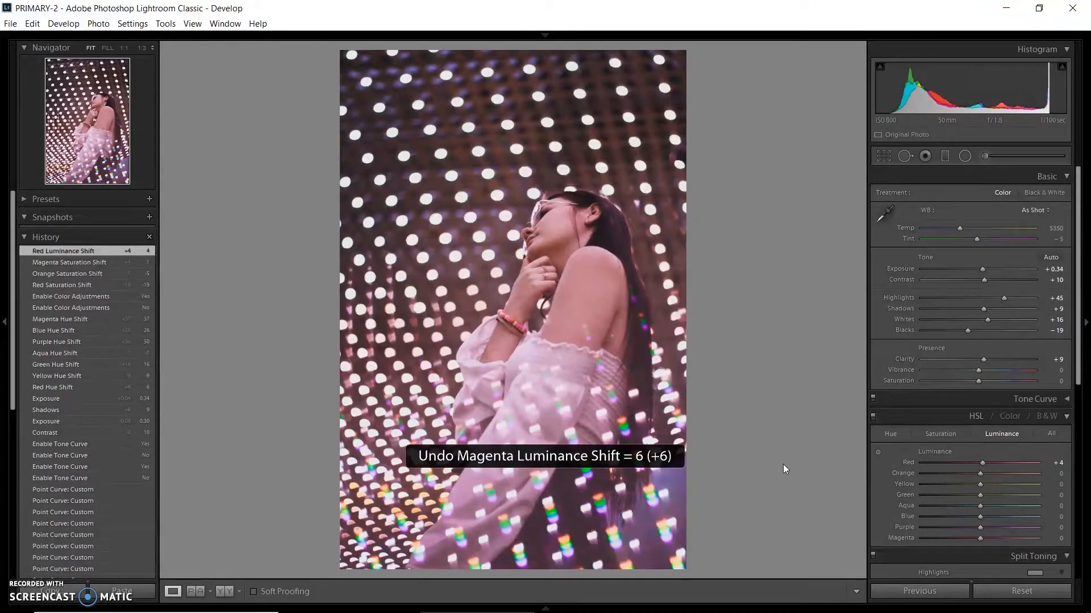
key("ctrl+y")
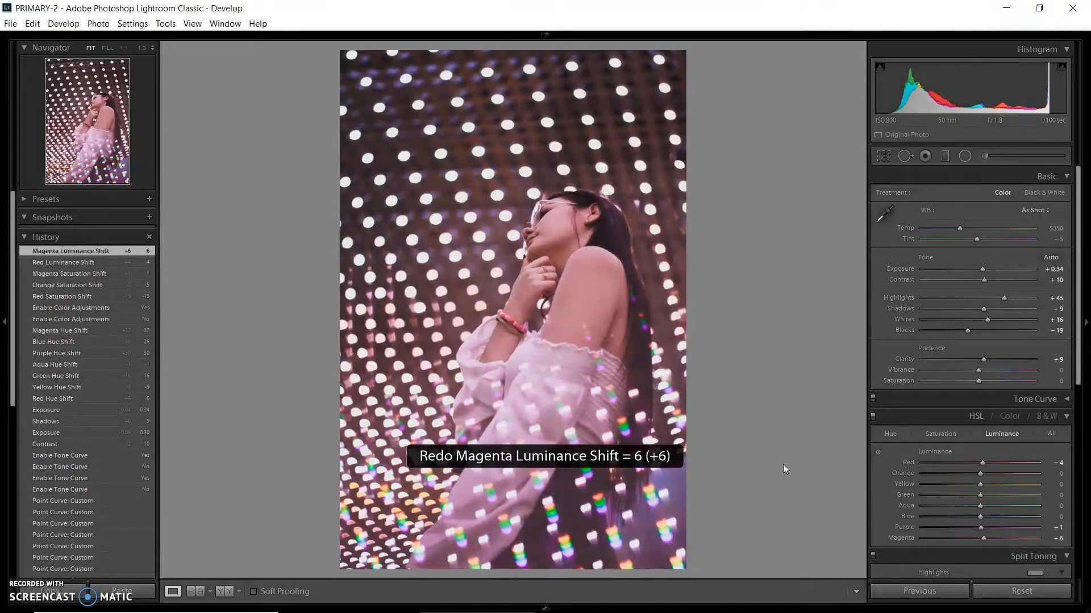
Compare the color adjustments off and on, and lower the HSL purple saturation to −11.
left_click(873, 418)
left_click(871, 417)
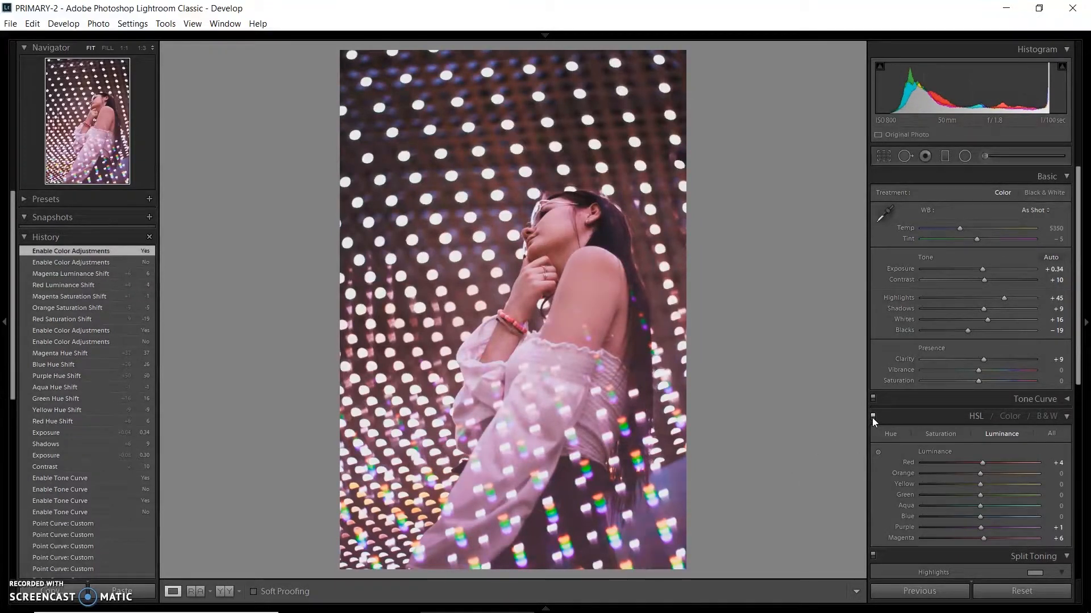
left_click(871, 418)
left_click(872, 417)
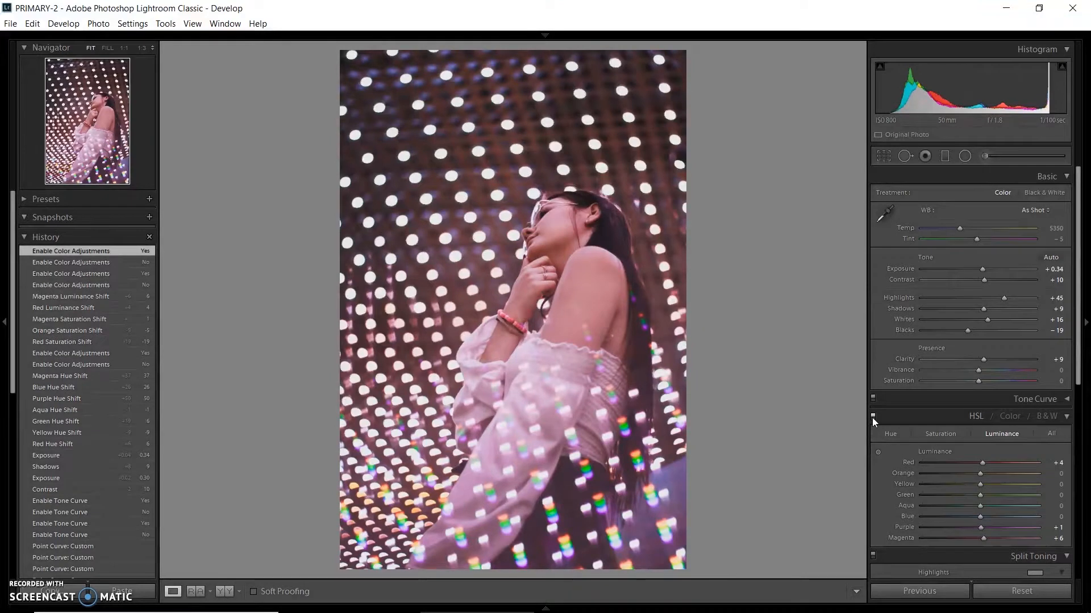
left_click(947, 436)
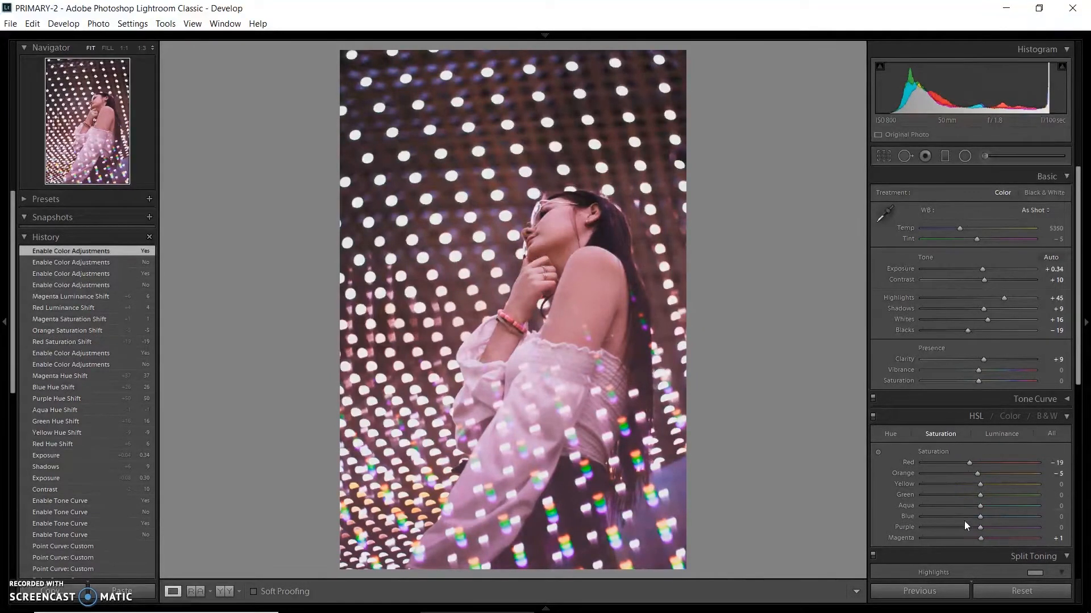
mouse_move(980, 527)
left_mouse_down()
mouse_move(959, 528)
mouse_move(972, 527)
left_mouse_up()
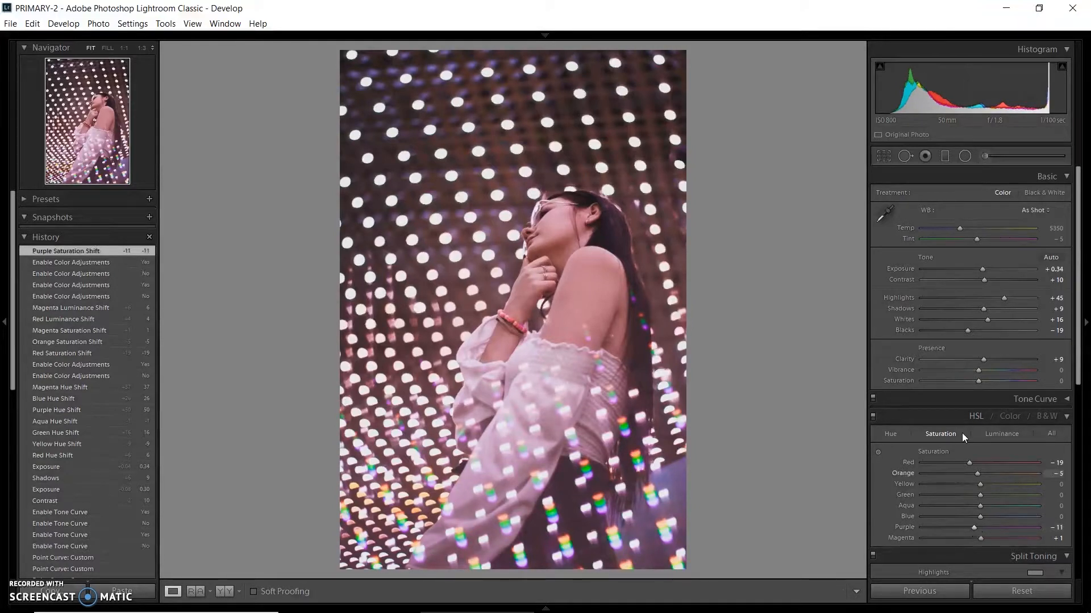
Set split toning to highlights hue 318, saturation 0 and shadows hue 195, saturation 8, and compare it off and on.
scroll(908, 414, "down", 3)
scroll(888, 391, "down", 2)
left_click_drag(921, 378, 1021, 379)
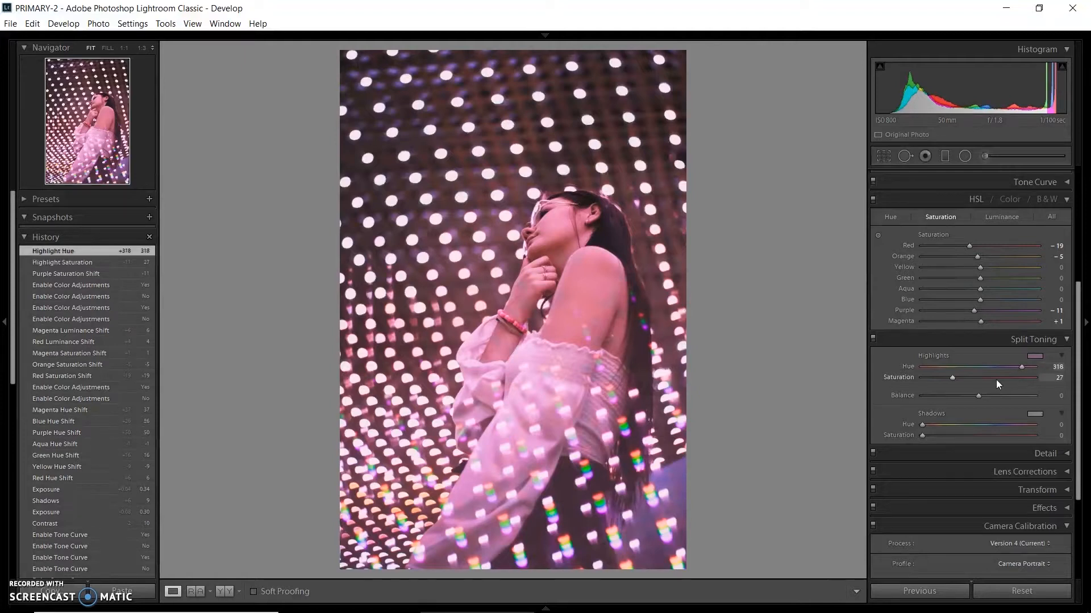
left_click_drag(951, 377, 924, 384)
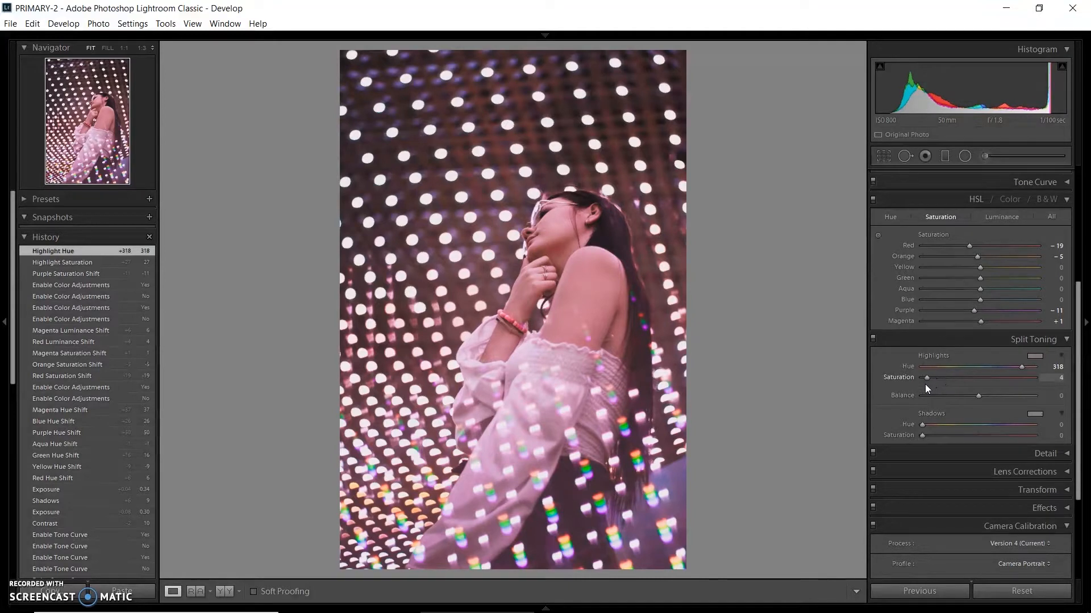
left_click_drag(926, 384, 932, 435)
left_click(953, 438)
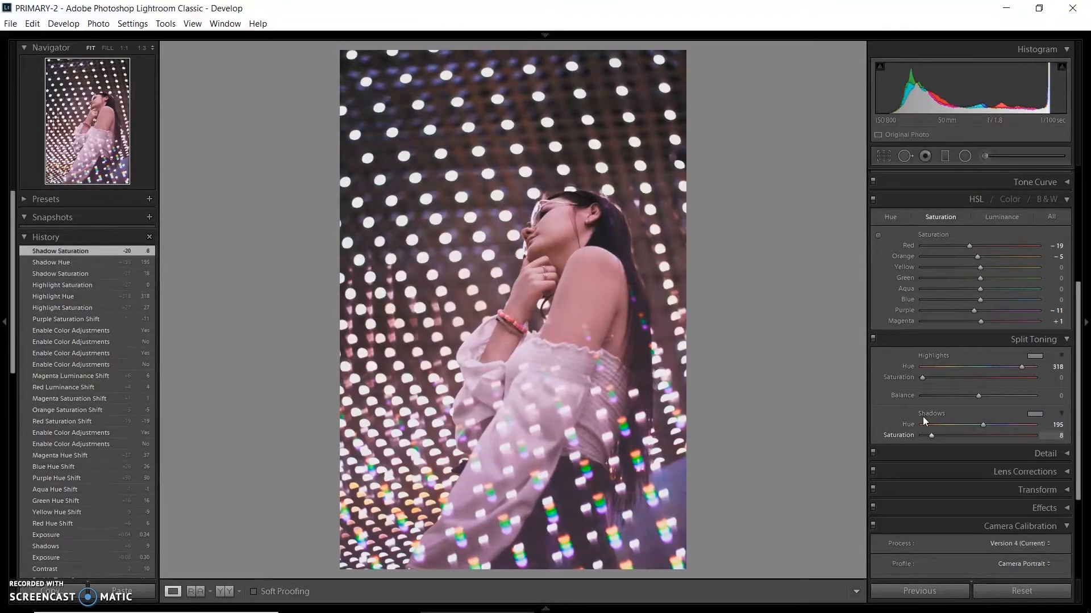
left_click(873, 339)
left_click(873, 339)
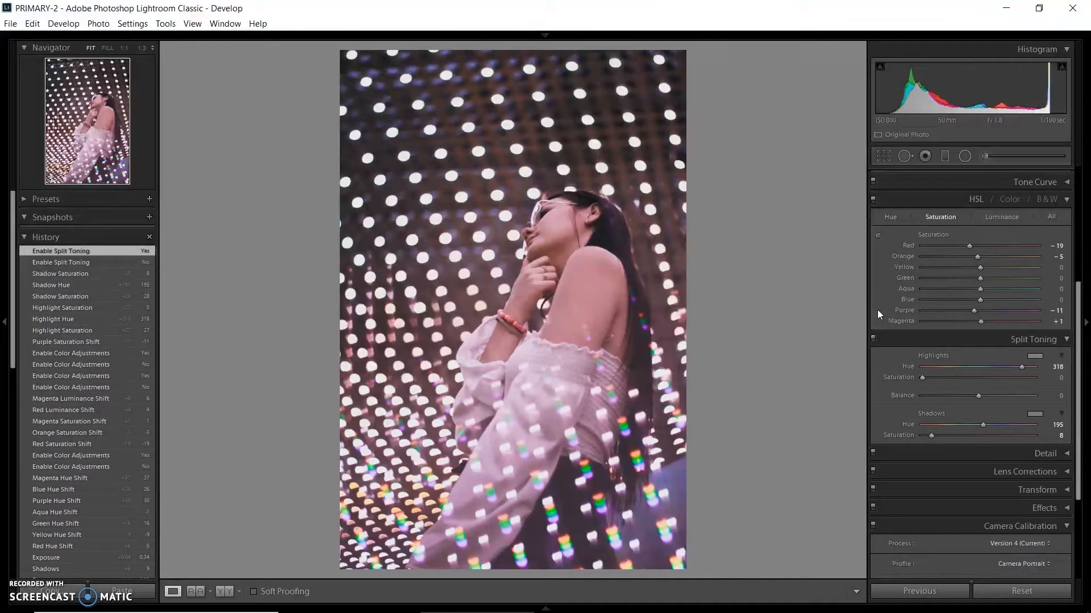
Set the white balance temperature to 5434, try a tint of +8 and undo the tint change.
scroll(877, 313, "up", 4)
left_click_drag(958, 227, 981, 233)
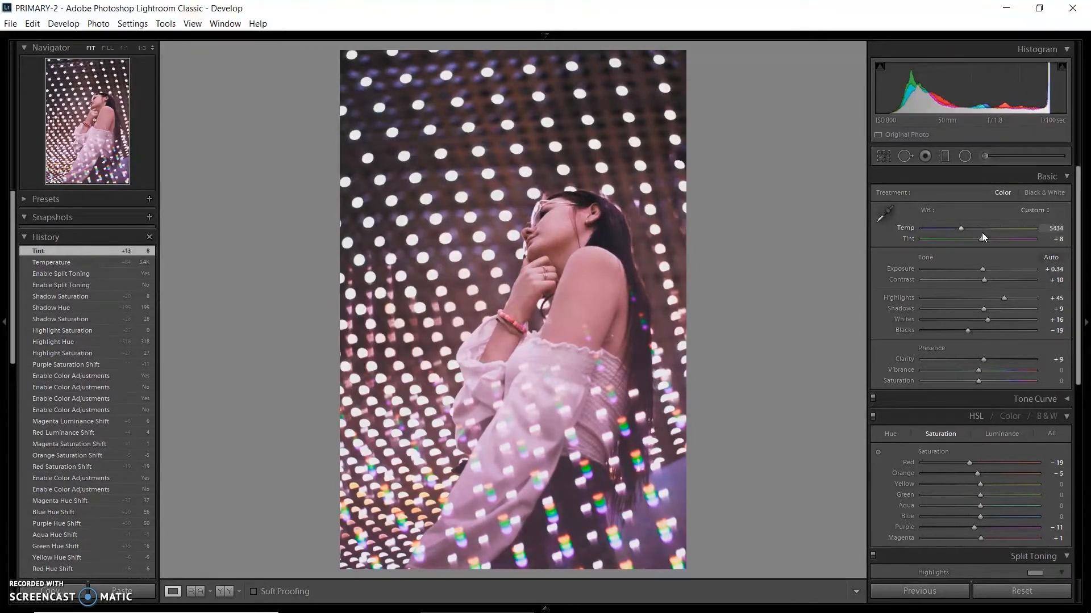
key("ctrl+z")
Expand the effects settings and crop the photo to 4 x 5 / 8 x 10, trimming mostly above the woman and slightly below.
scroll(911, 326, "down", 10)
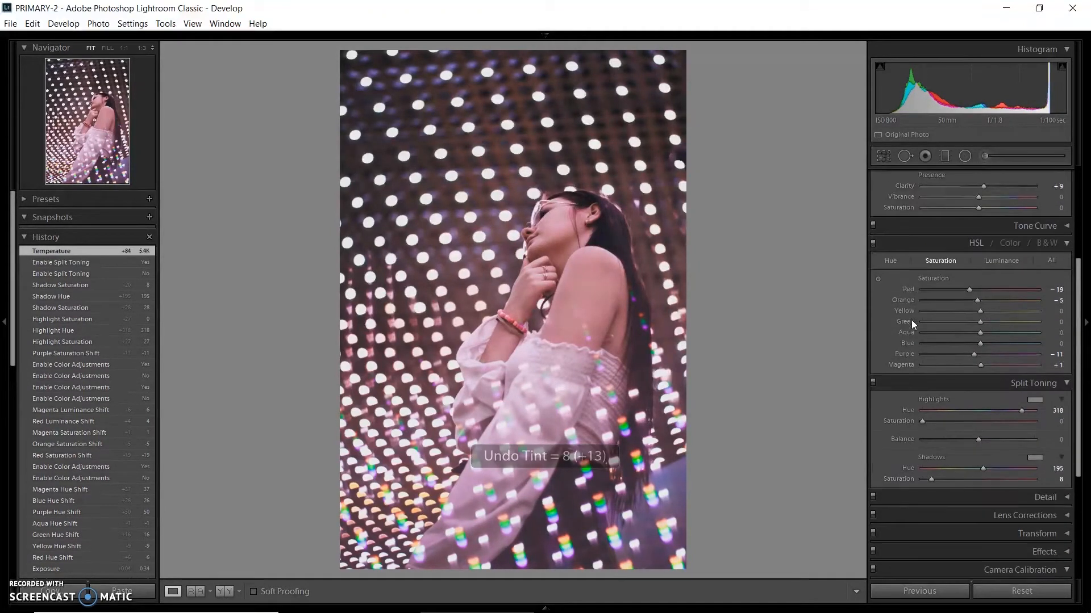
left_click(881, 402)
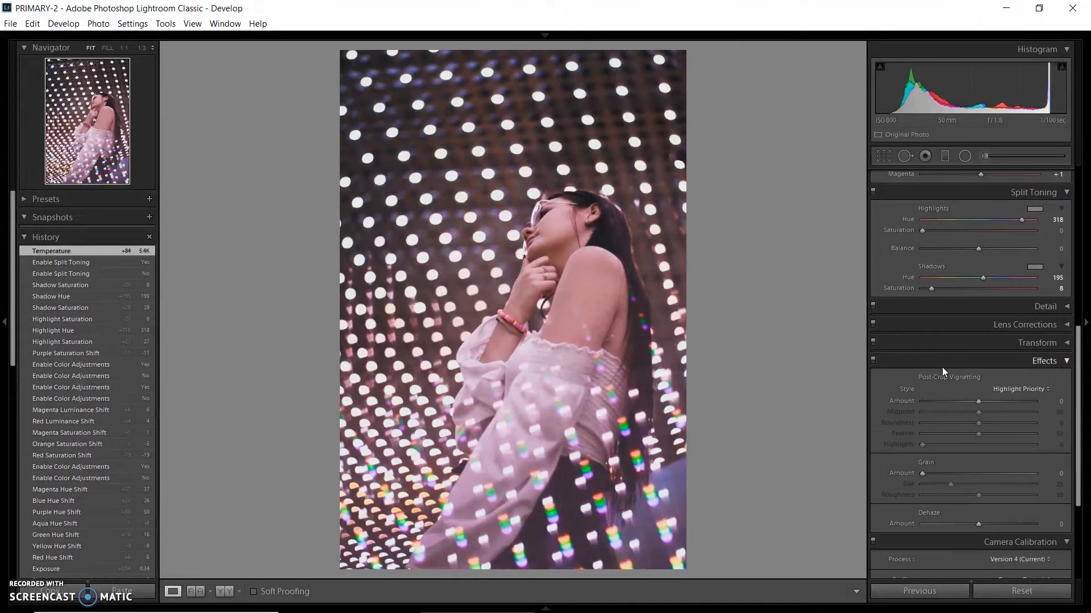
key("r")
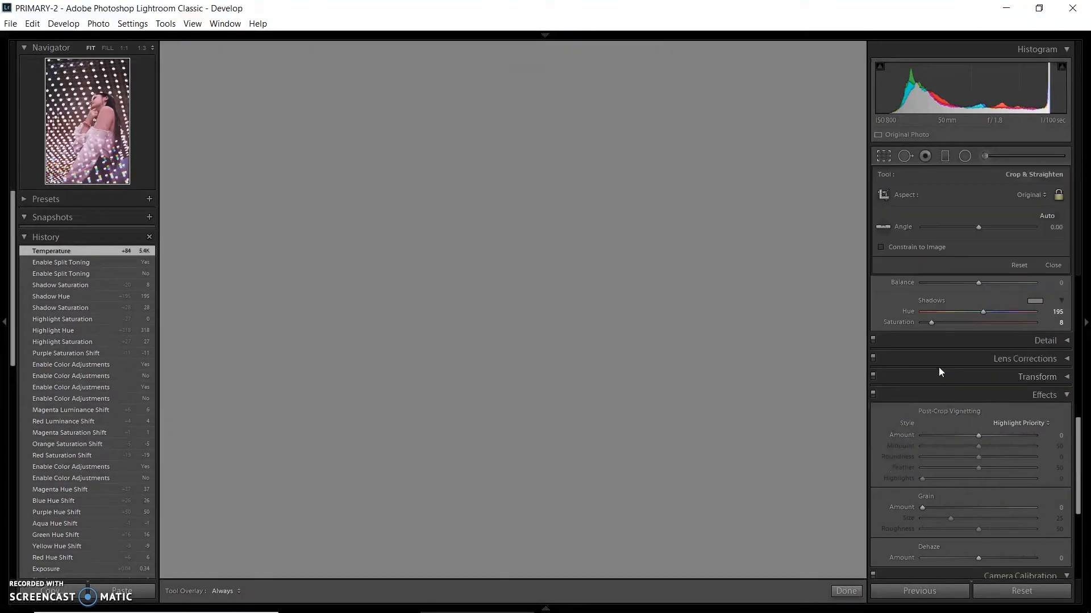
left_click(1026, 195)
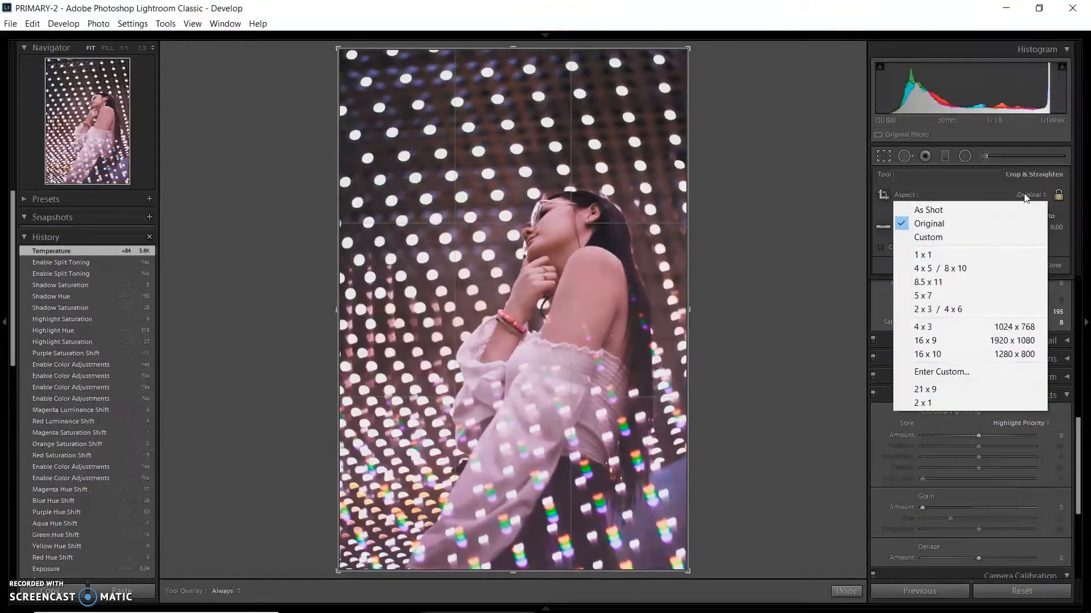
left_click(966, 268)
mouse_move(616, 272)
left_mouse_down()
mouse_move(613, 264)
mouse_move(601, 286)
left_mouse_up()
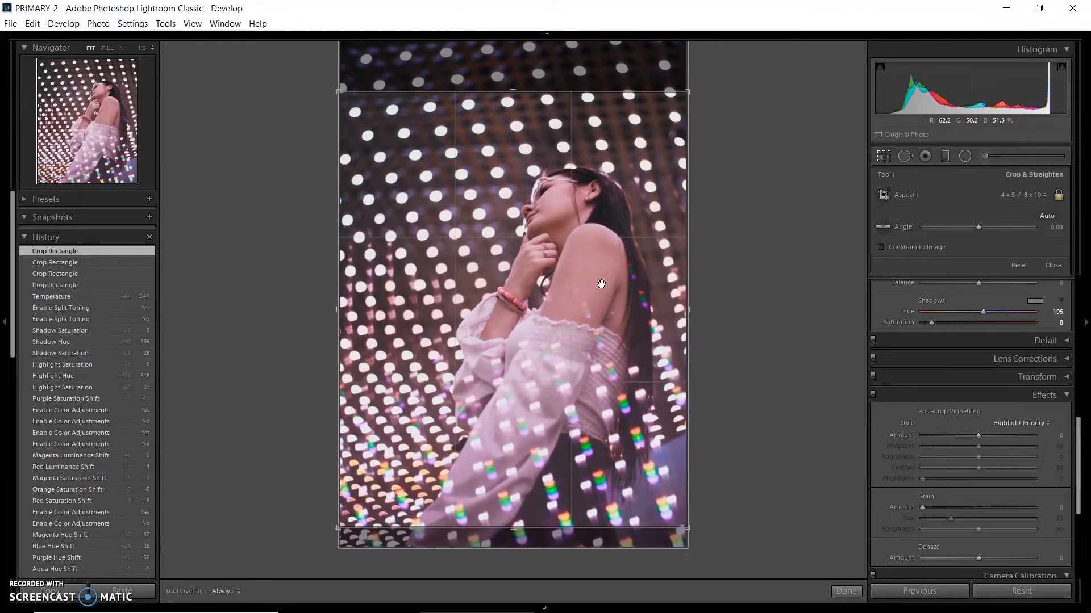
key("Return")
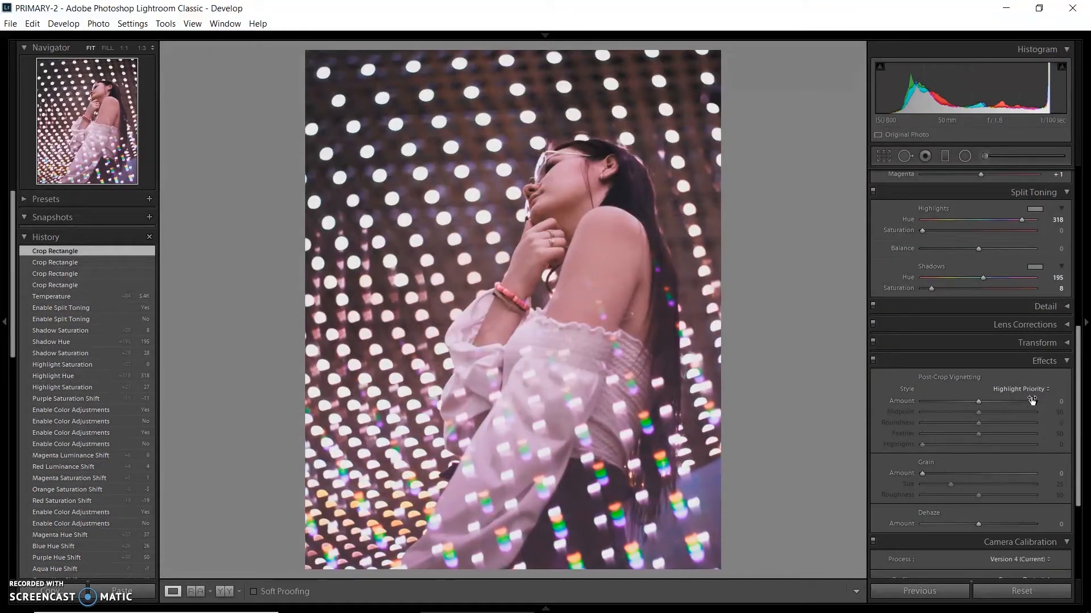
Try a post-crop vignette amount of −8, undo it and collapse the effects settings.
left_click(977, 402)
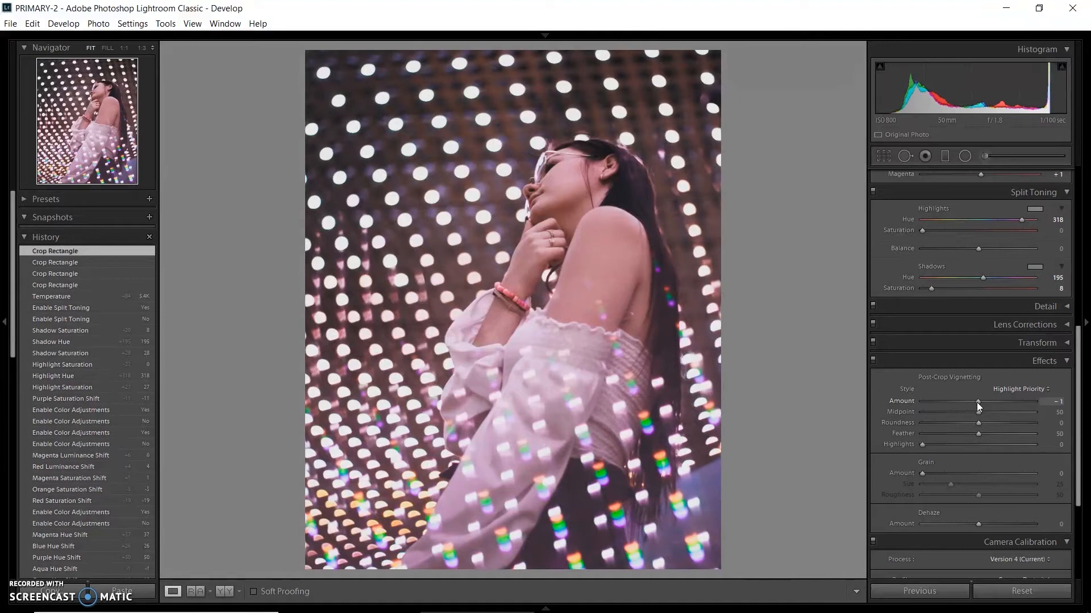
left_click_drag(977, 402, 973, 407)
key("ctrl+z")
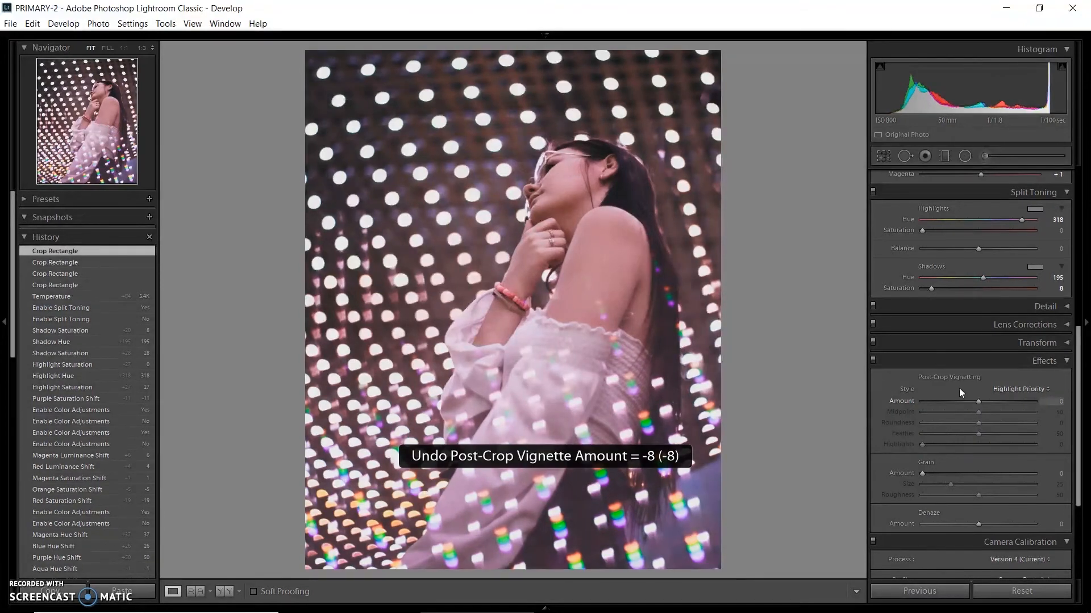
left_click(952, 362)
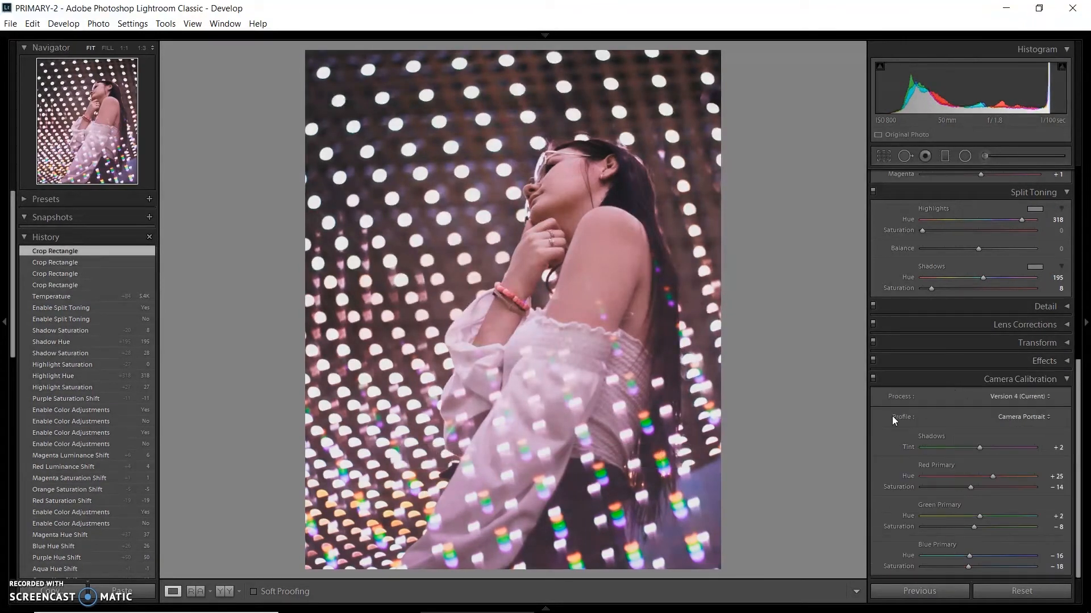
Compare the graded portrait with its original version twice.
key("backslash")
key("backslash")
key("backslash")
key("backslash")
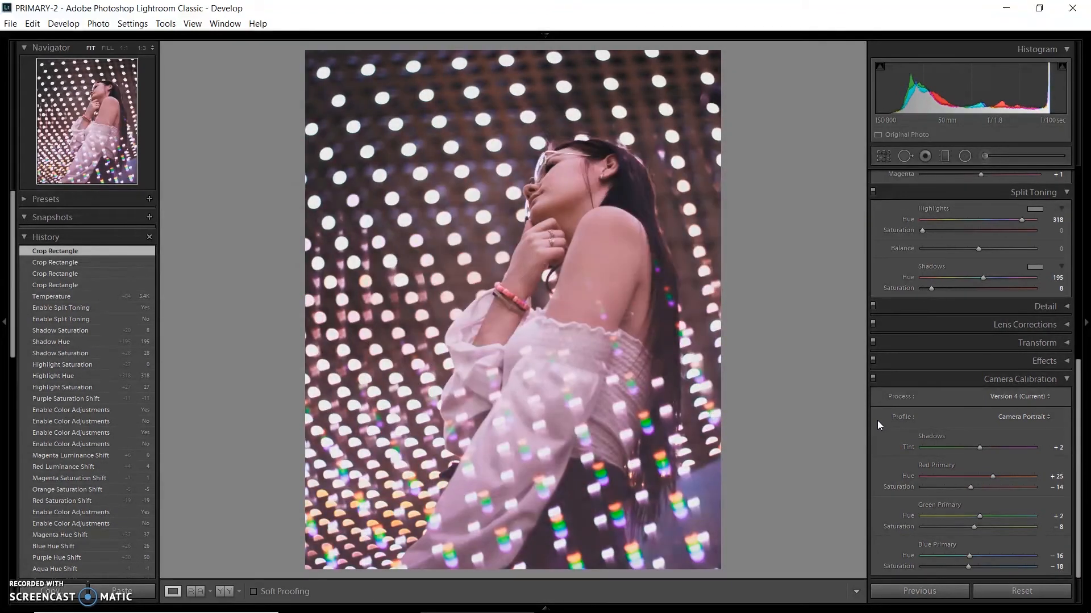